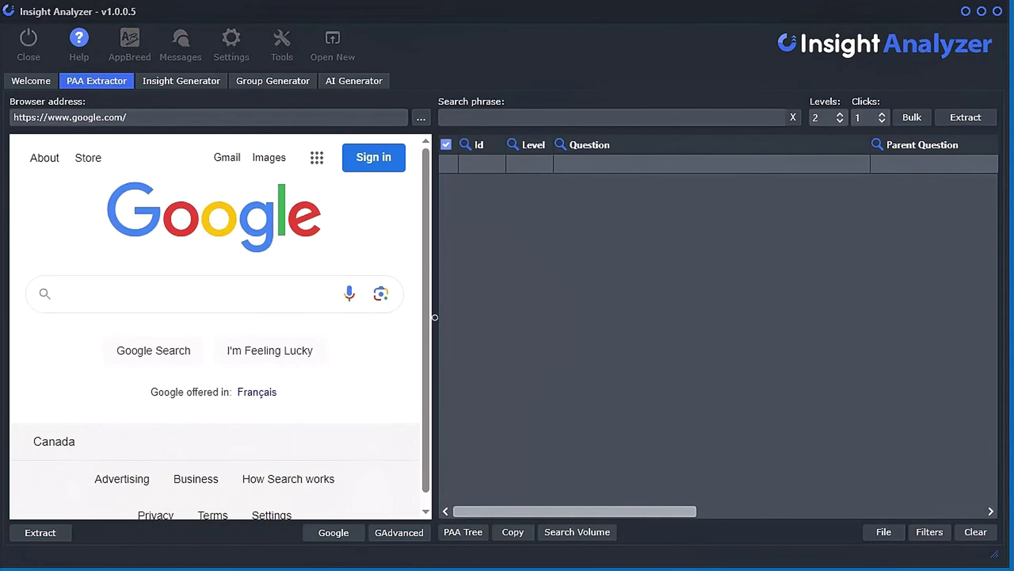
- Load the project file puppy training.pedf from the Insight Analyzer documents folder into the PAA Extractor
left_click(886, 533)
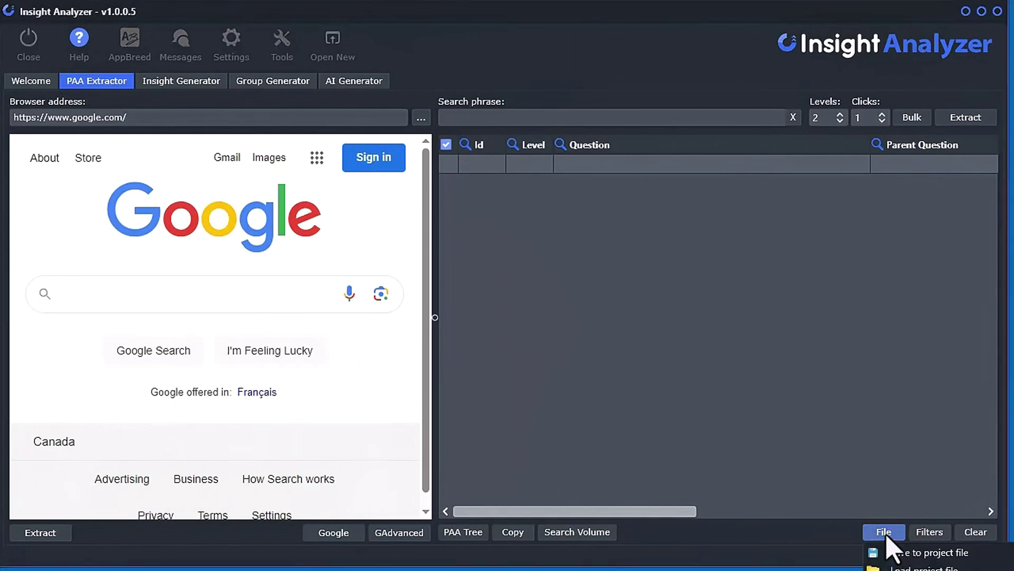
left_click(920, 568)
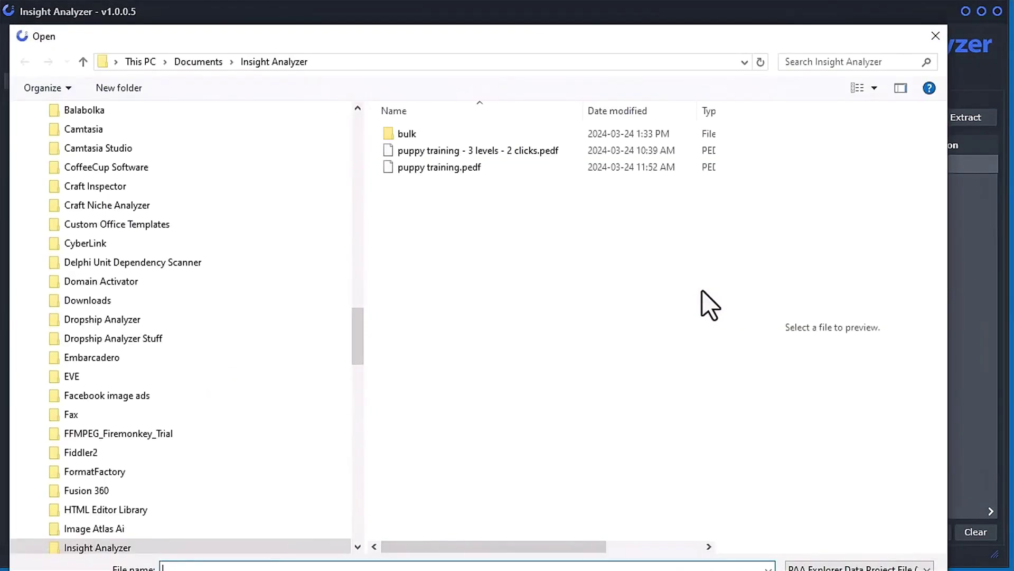
left_click(447, 168)
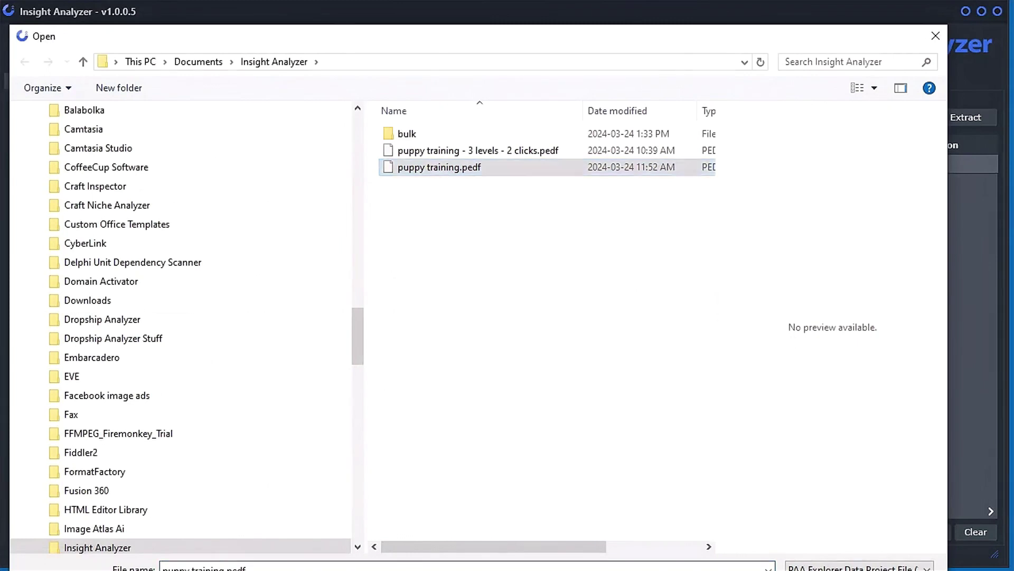
key("Return")
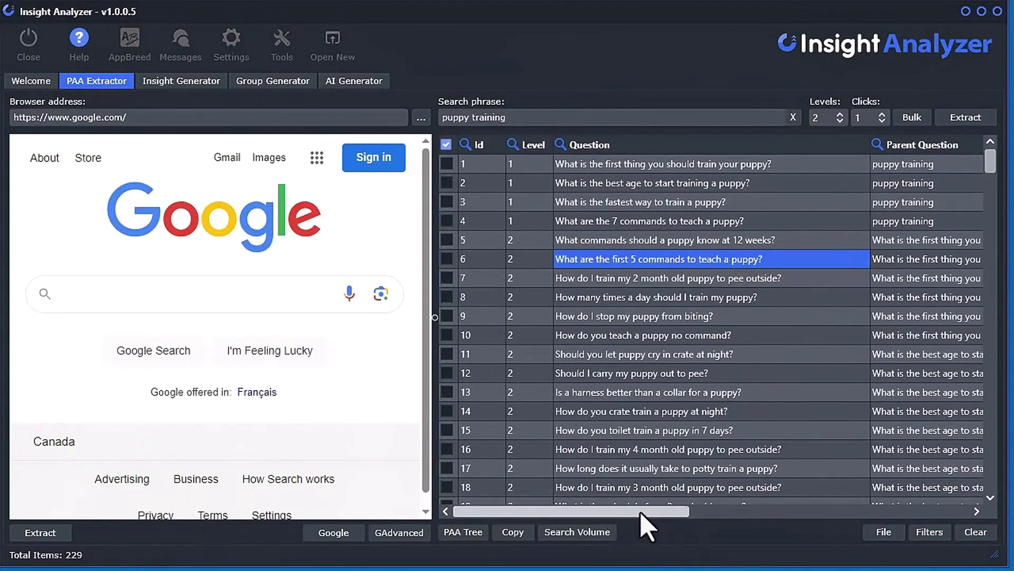
- Look over the loaded puppy training questions and, for comparison, the keyword data in the Insight Generator
mouse_move(637, 511)
left_mouse_down()
mouse_move(771, 530)
mouse_move(638, 514)
left_mouse_up()
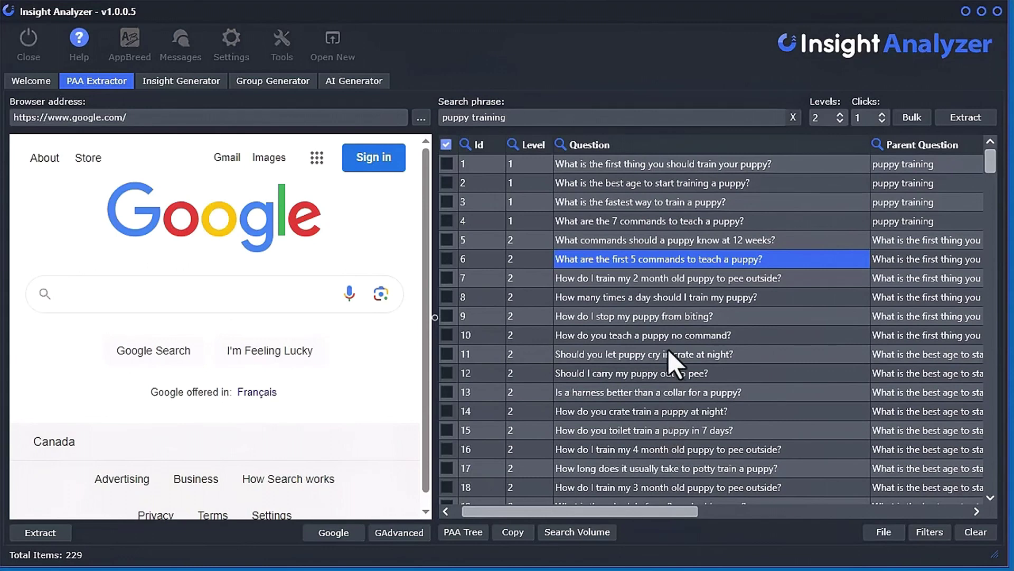
scroll(670, 355, "down", 1)
scroll(670, 355, "up", 1)
left_click(659, 165)
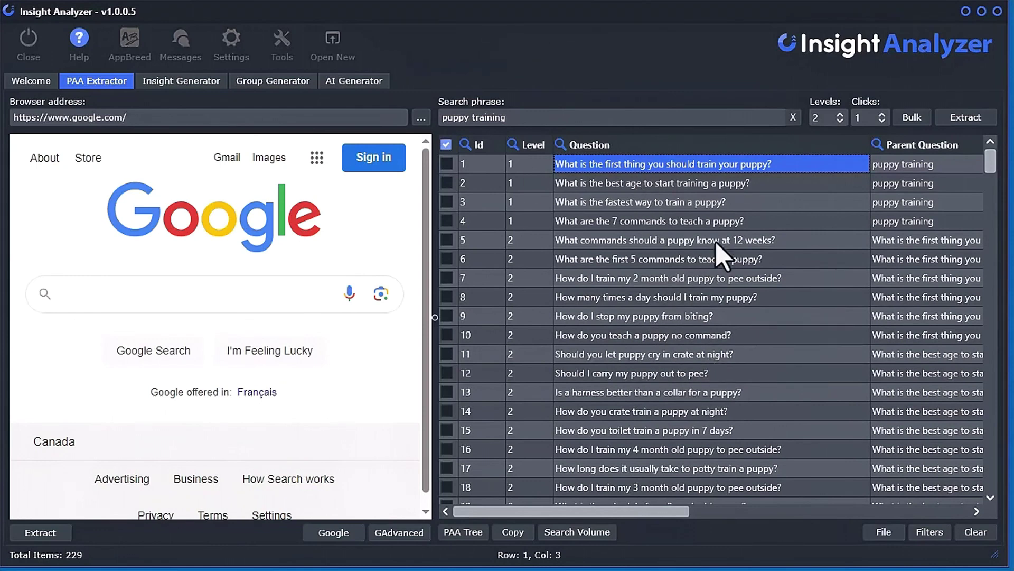
left_click(170, 86)
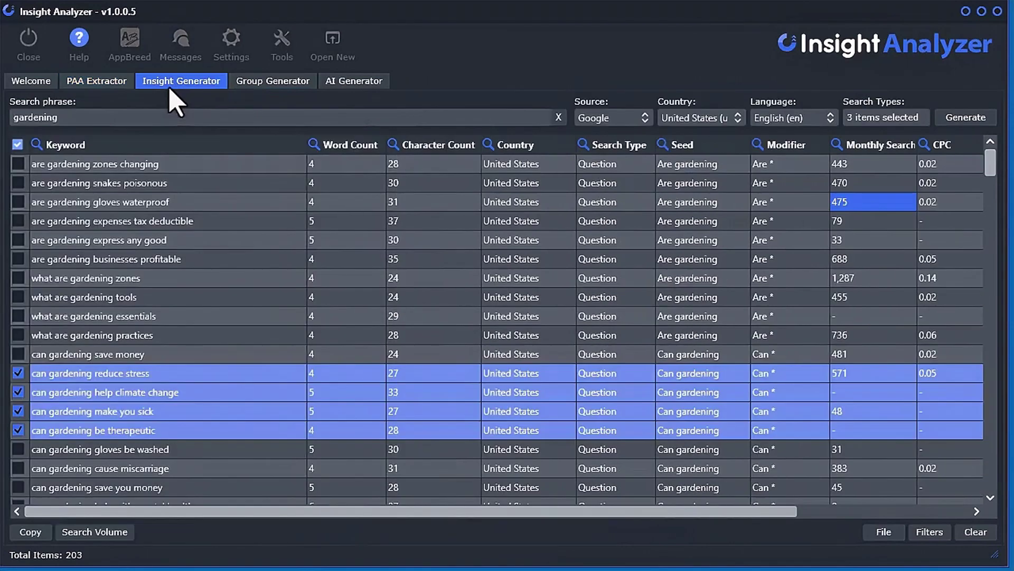
left_click(100, 84)
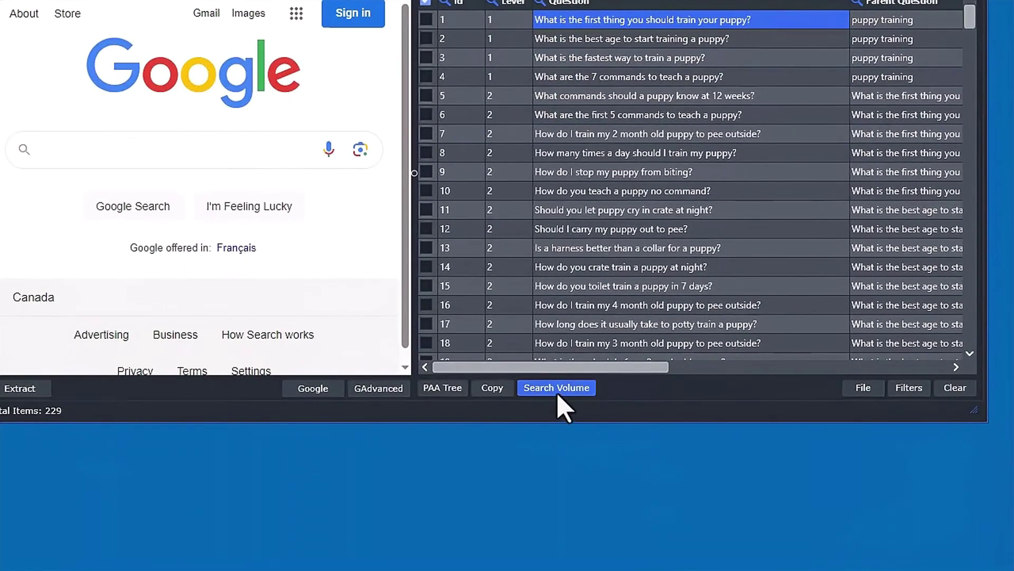
- Open the search volume data import for the questions and copy keyword Set 1 for Google Keyword Planner
left_click(558, 391)
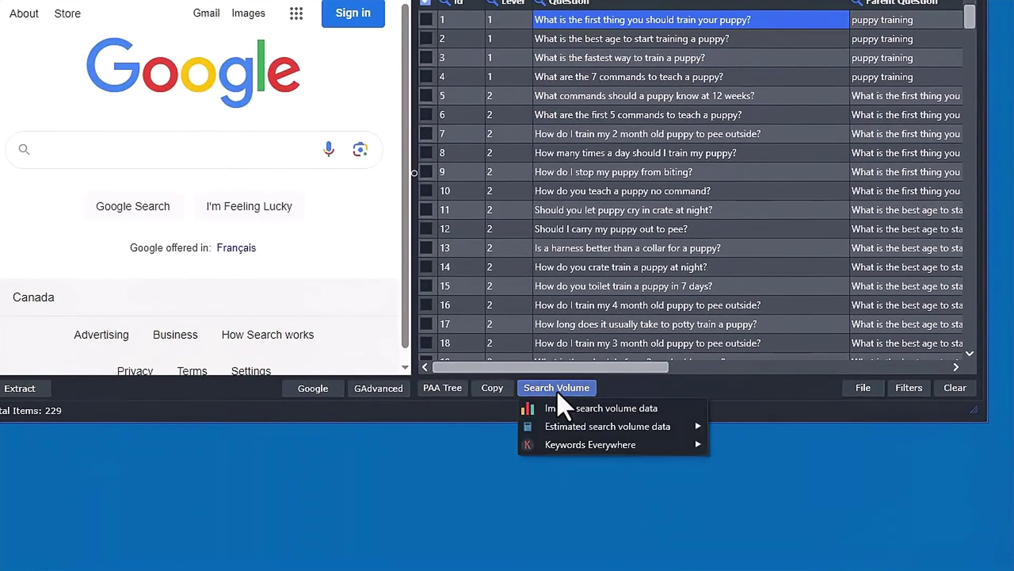
left_click(606, 416)
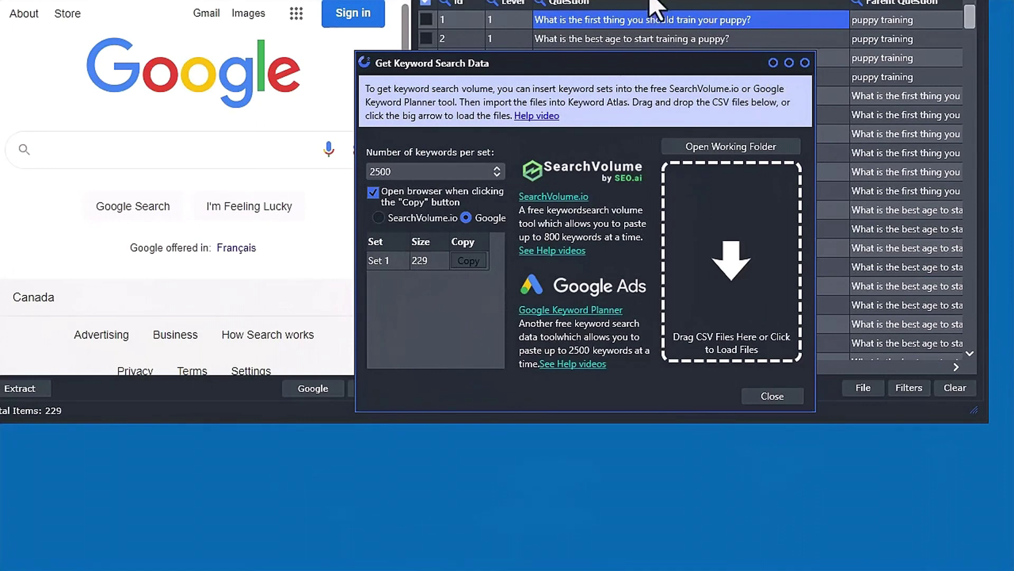
left_click(572, 363)
left_click(429, 175)
left_click(429, 175)
left_click(468, 260)
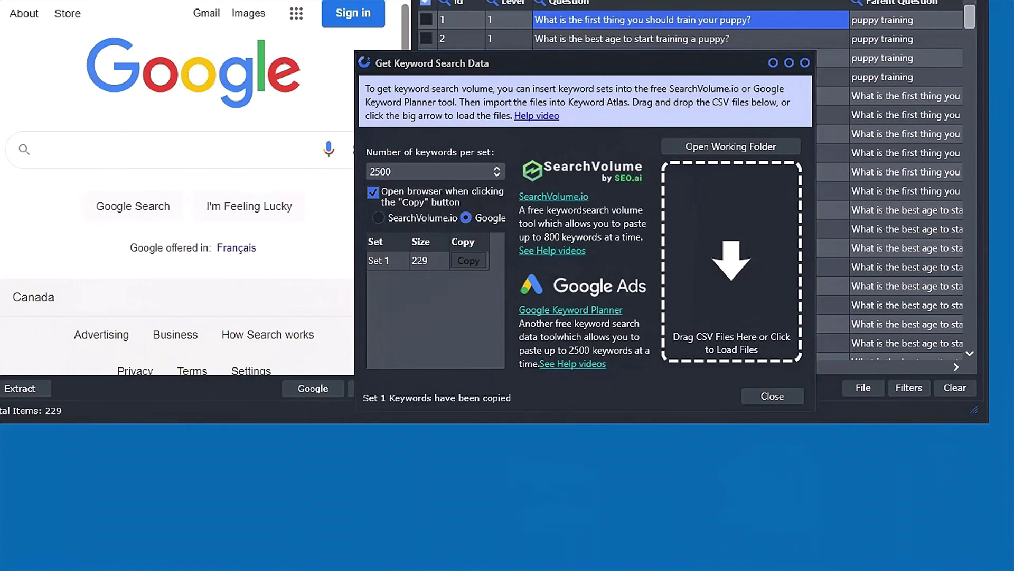
- In Google Ads Keyword Planner, paste the copied questions into Get search volume and forecasts and submit them
left_click_drag(1013, 40, 556, 22)
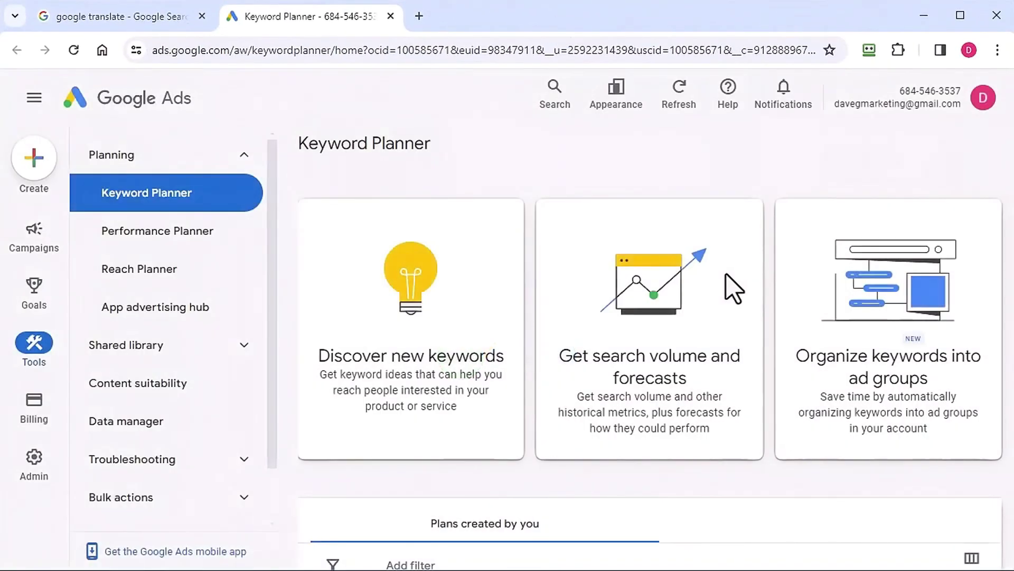
scroll(708, 351, "down", 2)
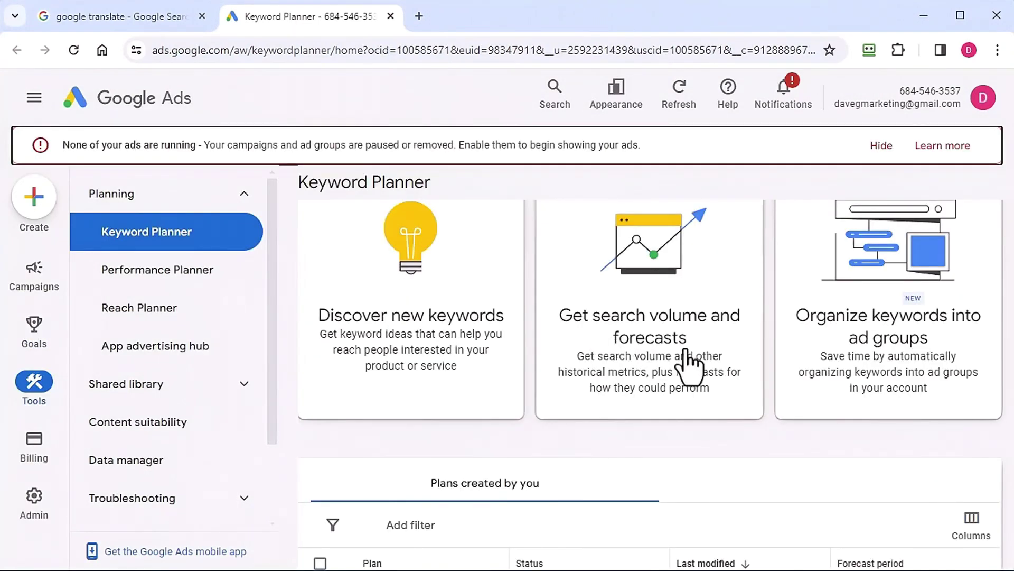
left_click(653, 376)
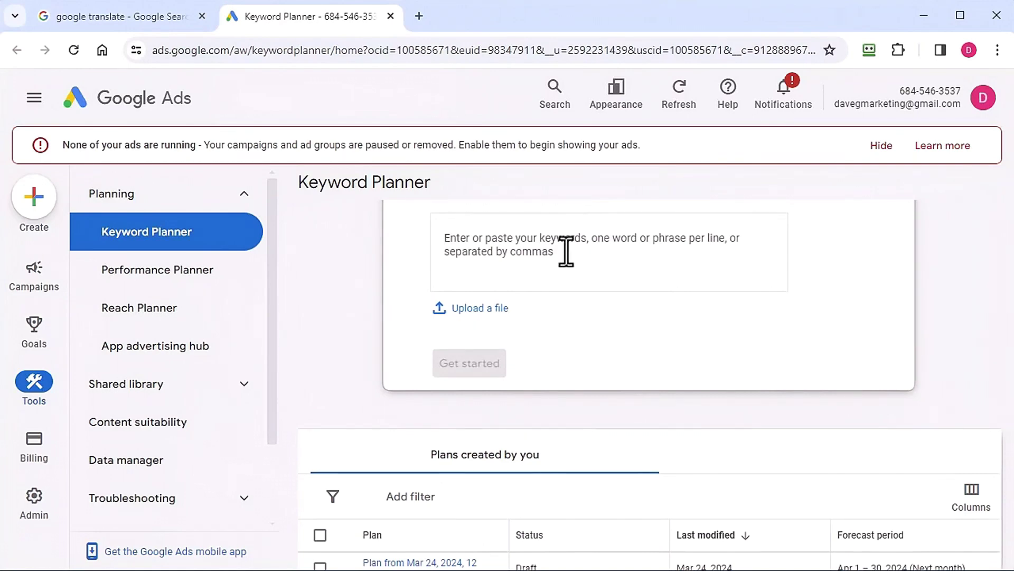
left_click(507, 249)
right_click(505, 243)
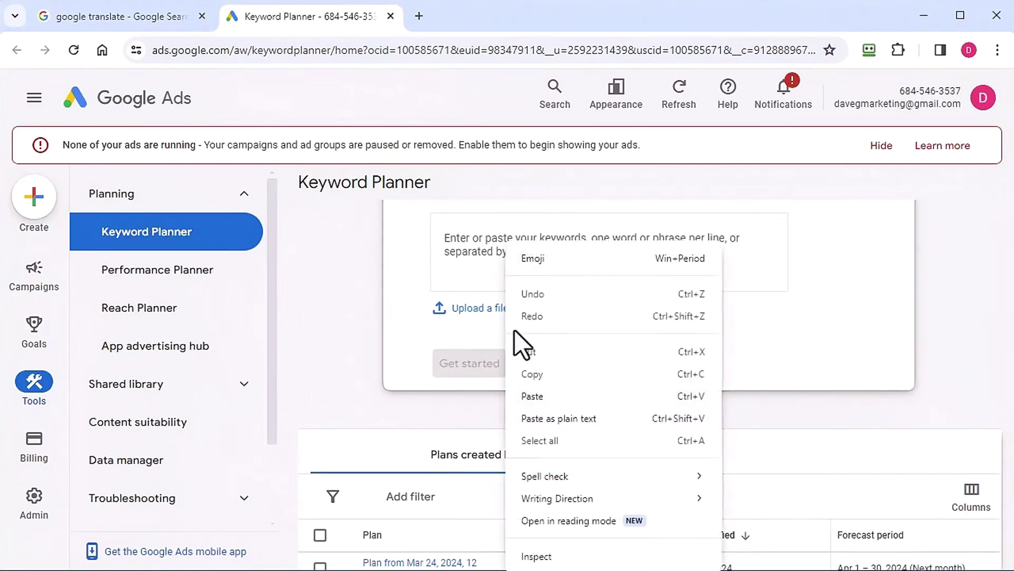
left_click(532, 396)
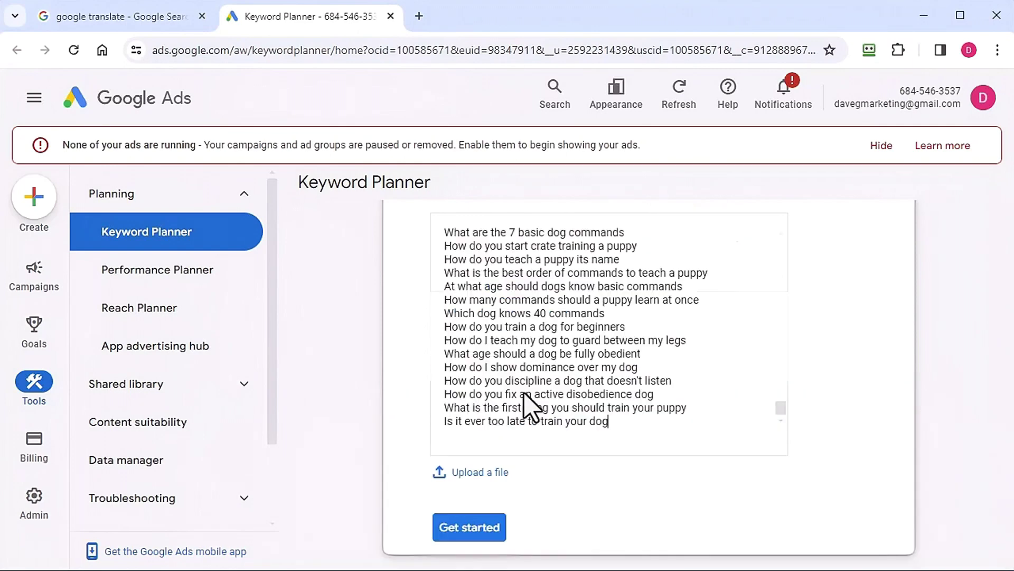
left_click(459, 527)
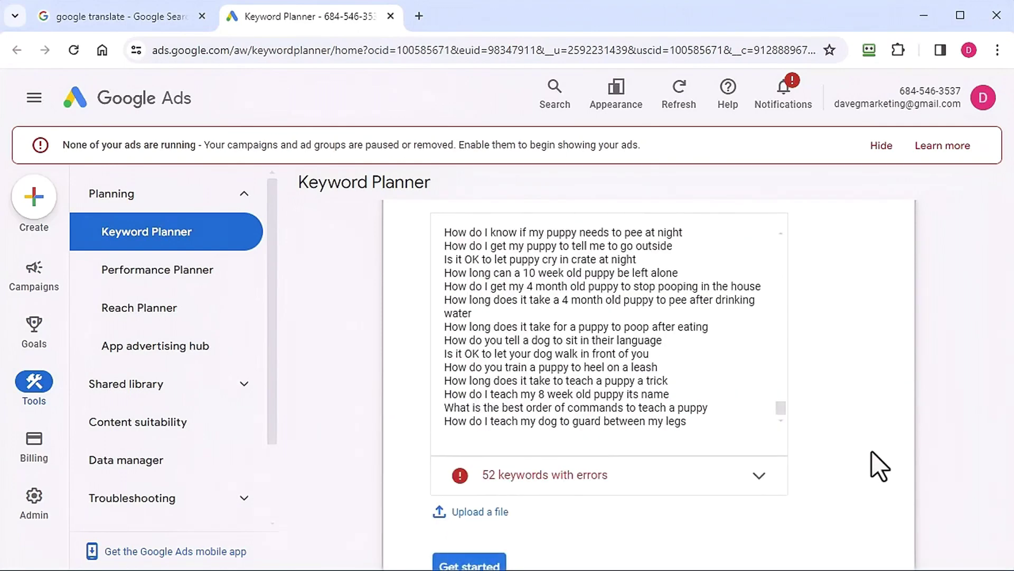
- Remove the flagged keywords that contain more than 10 words and resubmit the remaining list
scroll(846, 409, "down", 1)
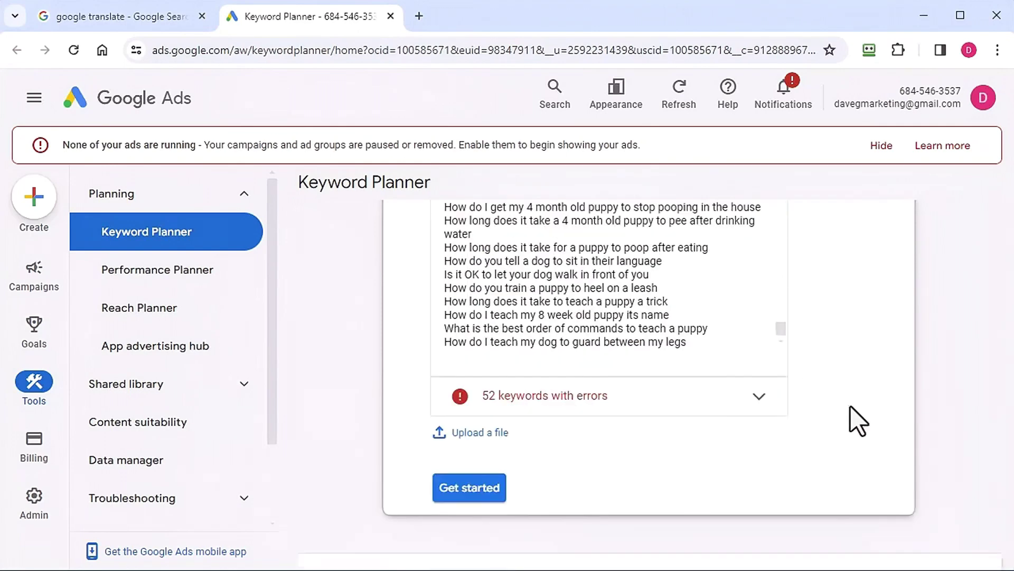
left_click(748, 397)
scroll(871, 407, "down", 1)
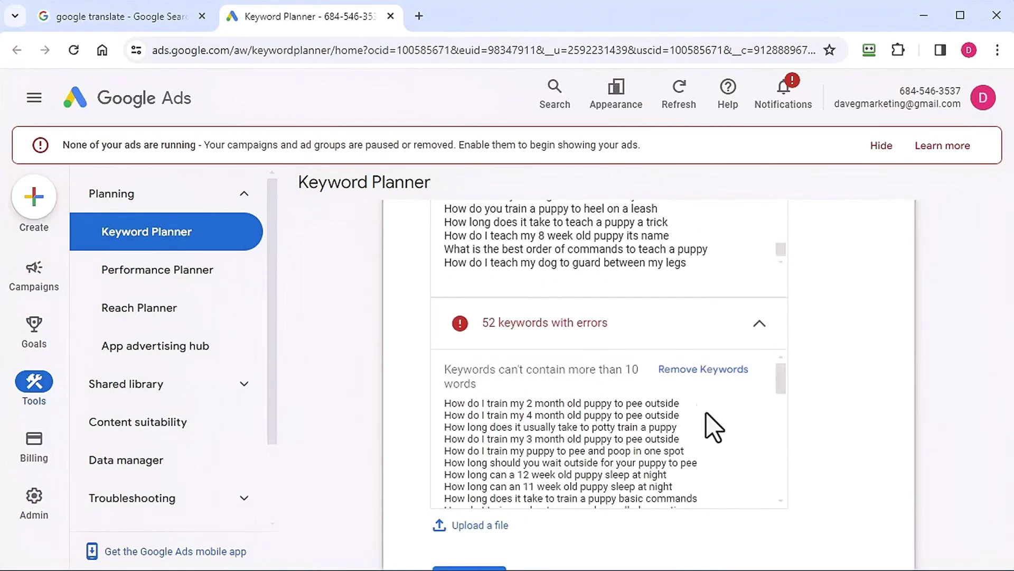
left_click(705, 370)
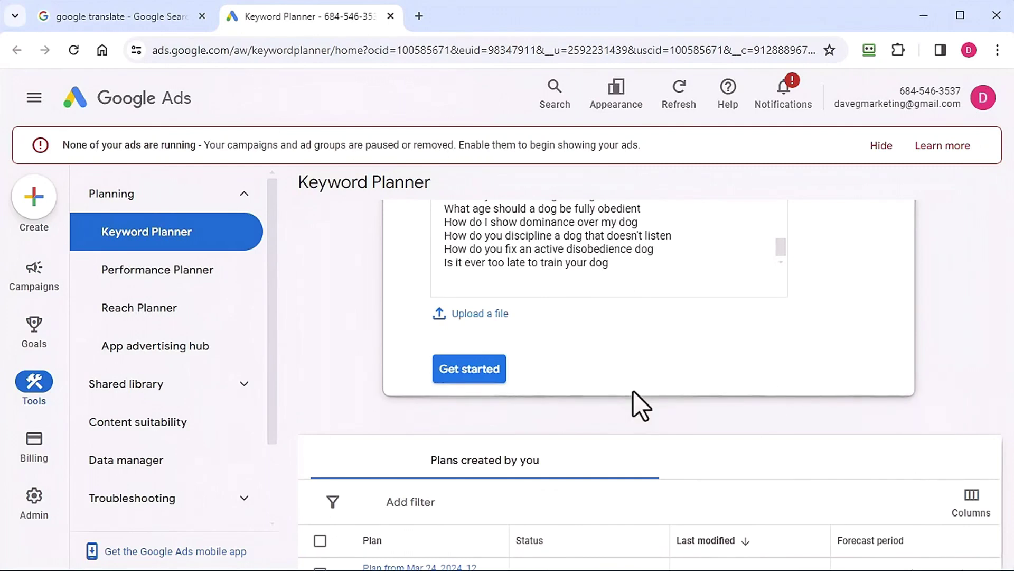
left_click(477, 377)
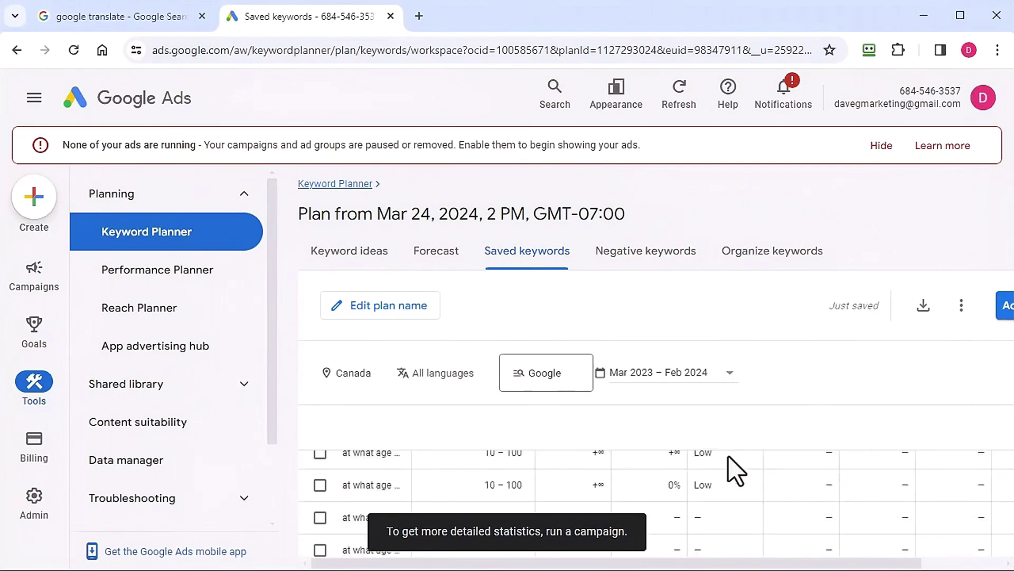
- Enlarge the browser window and sort the saved keywords by average monthly searches in descending order
scroll(792, 422, "down", 4)
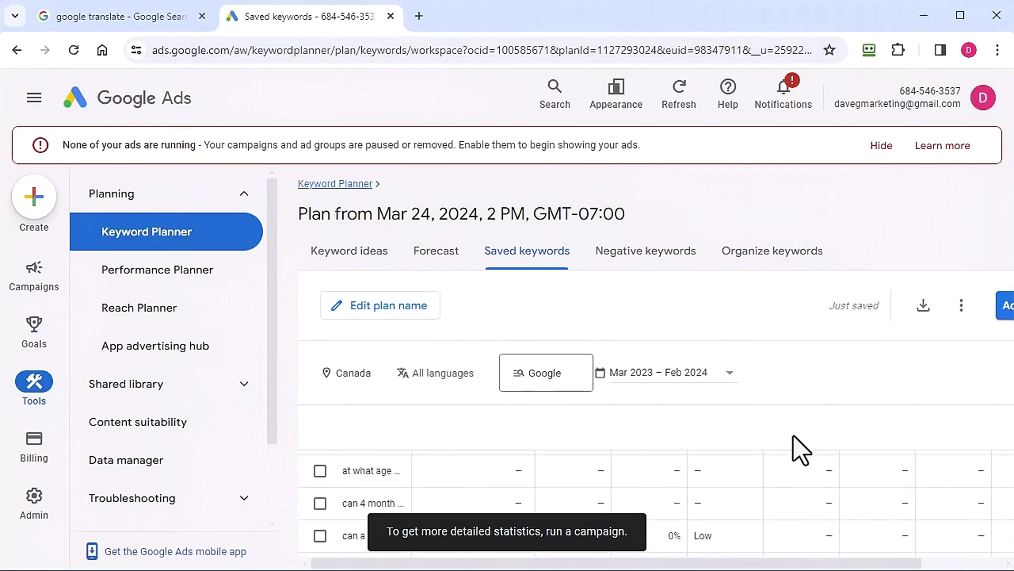
scroll(759, 472, "up", 3)
left_click_drag(734, 17, 729, 0)
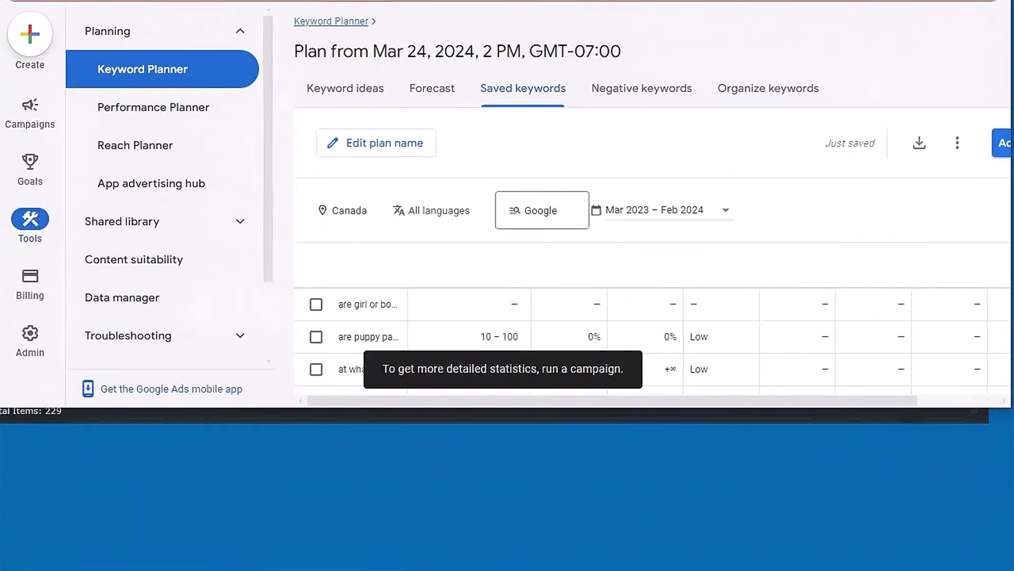
left_click_drag(822, 409, 826, 569)
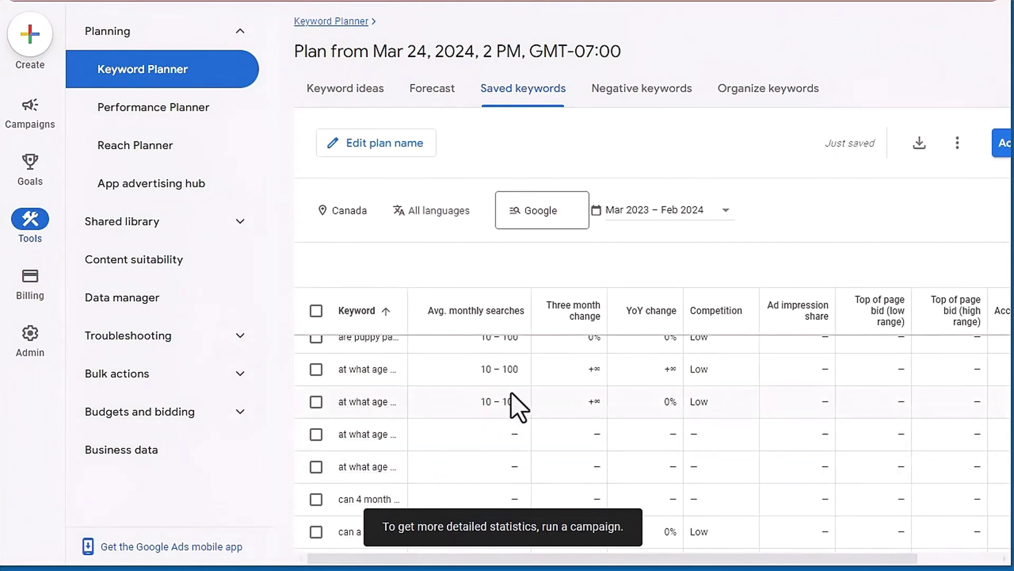
left_click(483, 313)
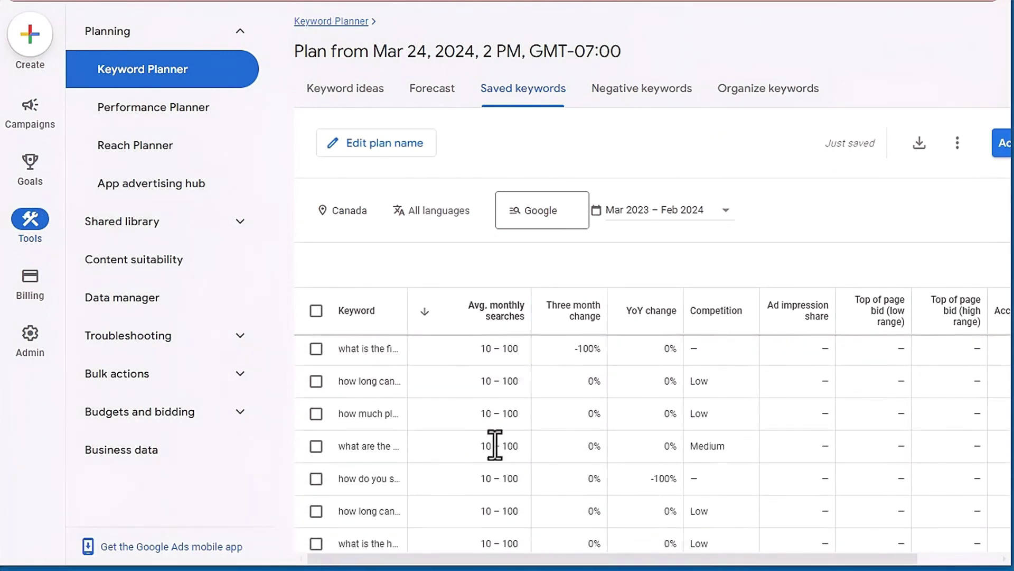
- Export the saved keywords stats as a .csv file to the Insight Analyzer folder and show the downloaded file there
left_click(920, 145)
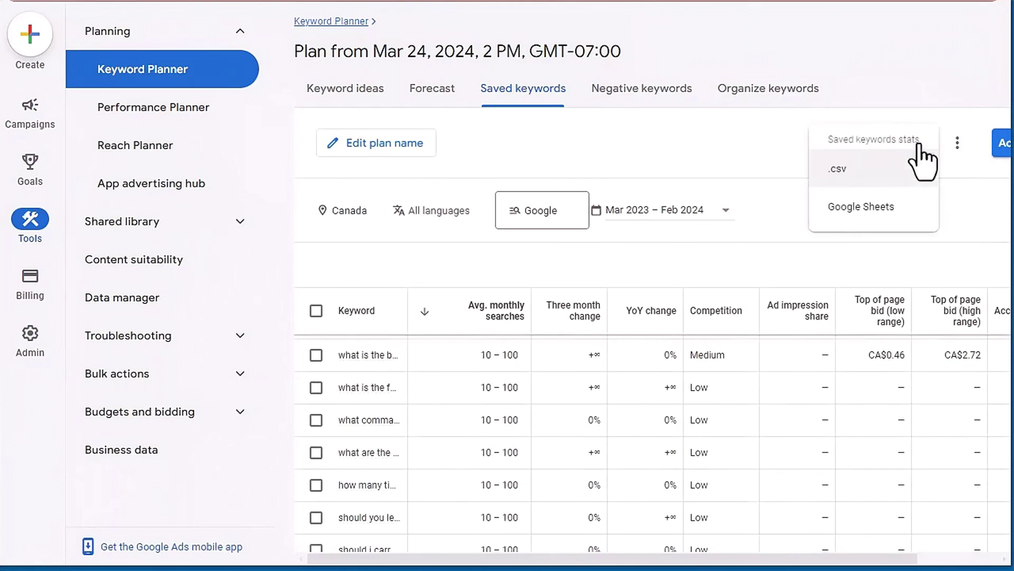
left_click(840, 170)
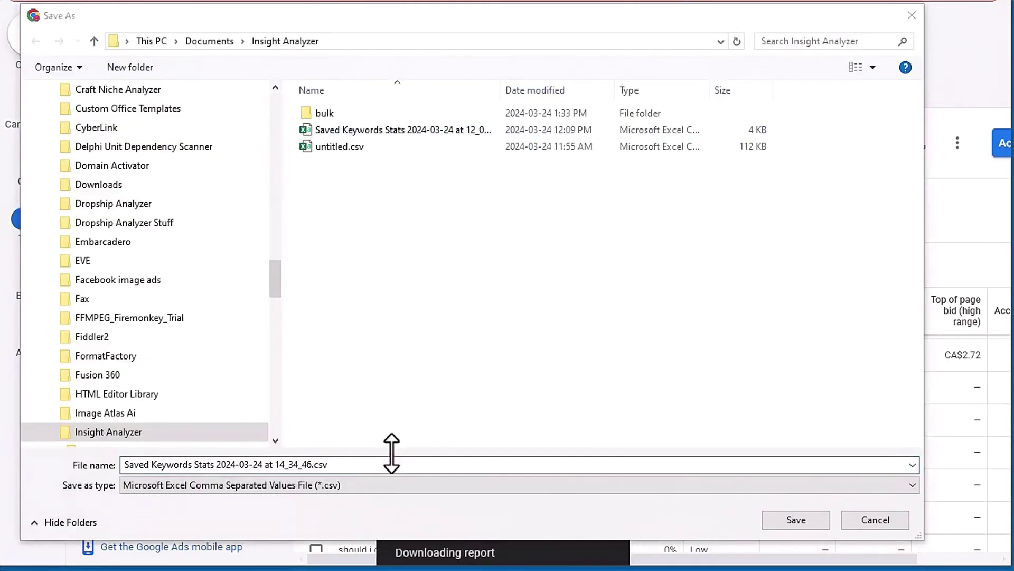
left_click(805, 519)
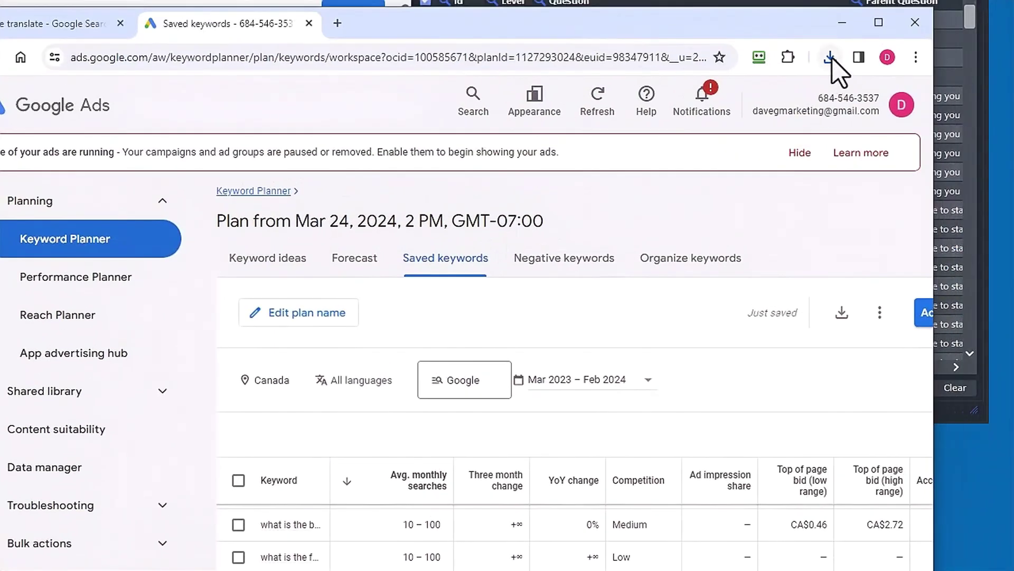
left_click(831, 57)
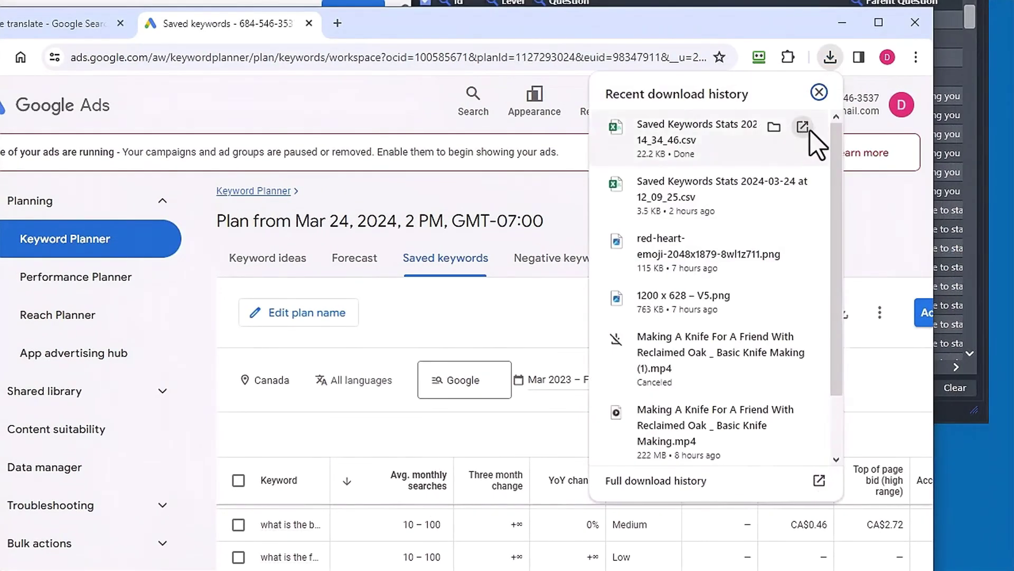
left_click(774, 127)
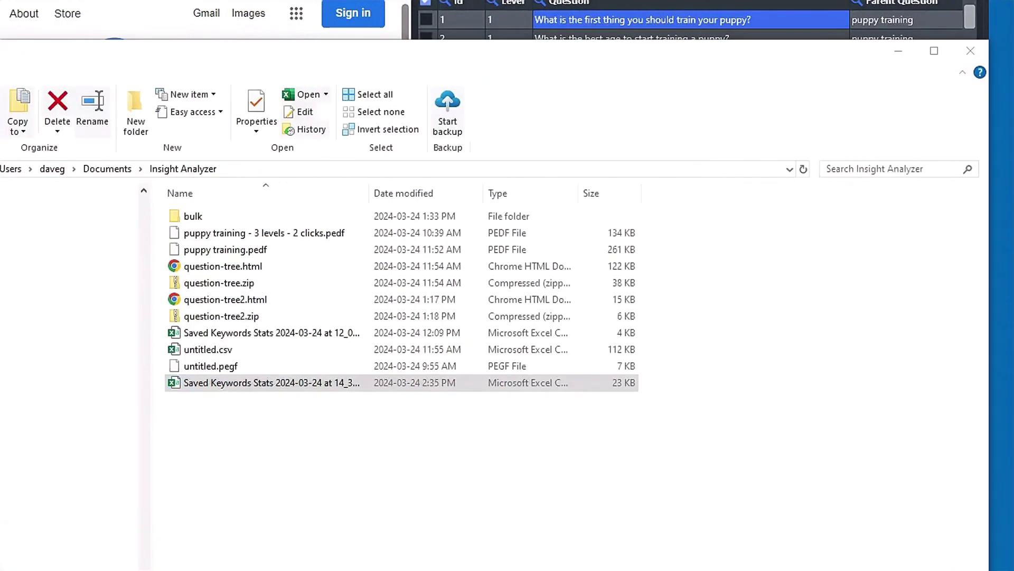
- Place the narrowed folder window beside the Get Keyword Search Data dialog and import Saved Keywords Stats 2024-03-24 at 14_34_46.csv
left_click_drag(988, 312, 440, 345)
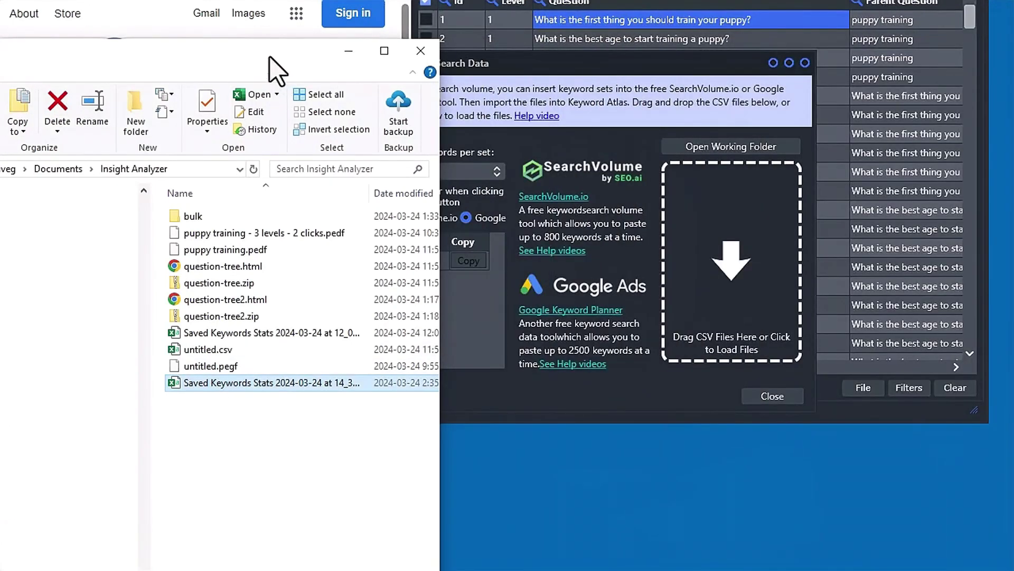
left_click_drag(270, 57, 102, 51)
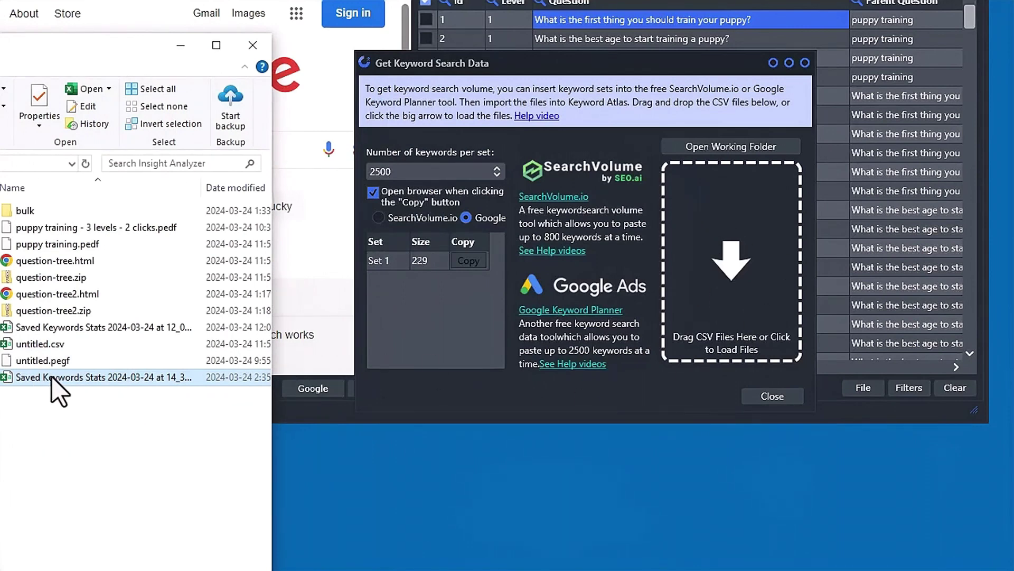
left_click_drag(59, 391, 728, 319)
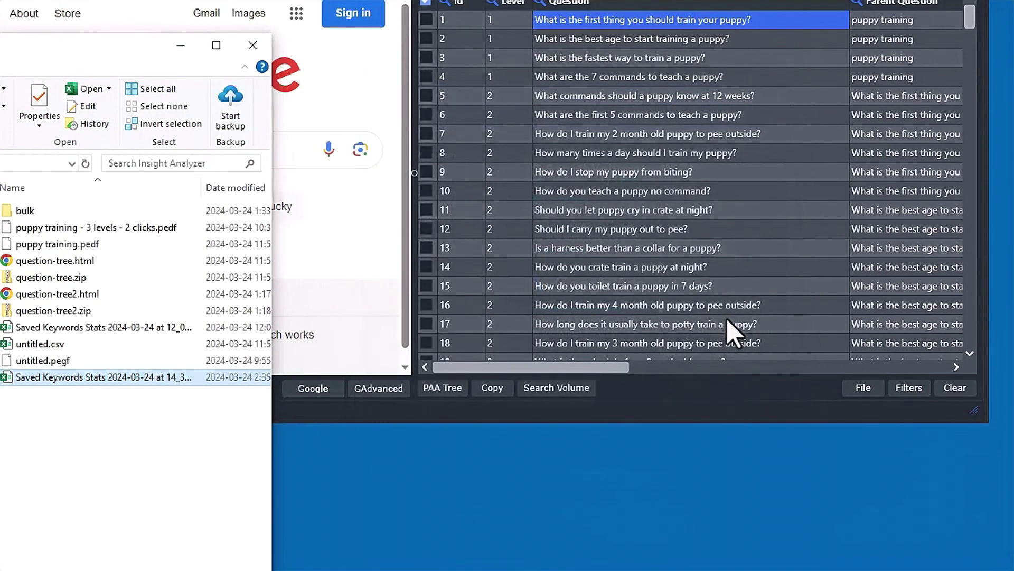
left_click_drag(593, 369, 883, 358)
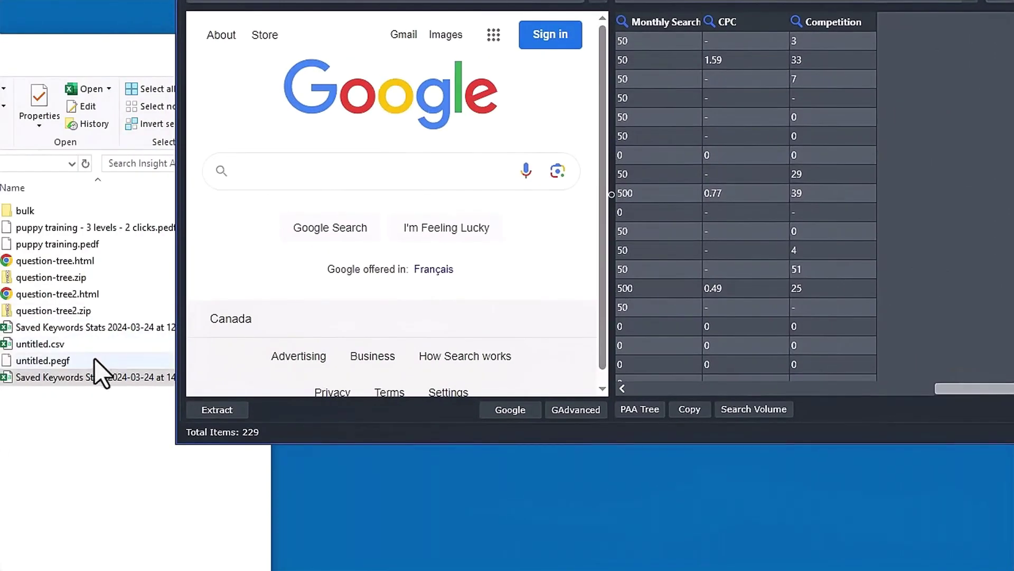
left_click_drag(51, 377, 824, 236)
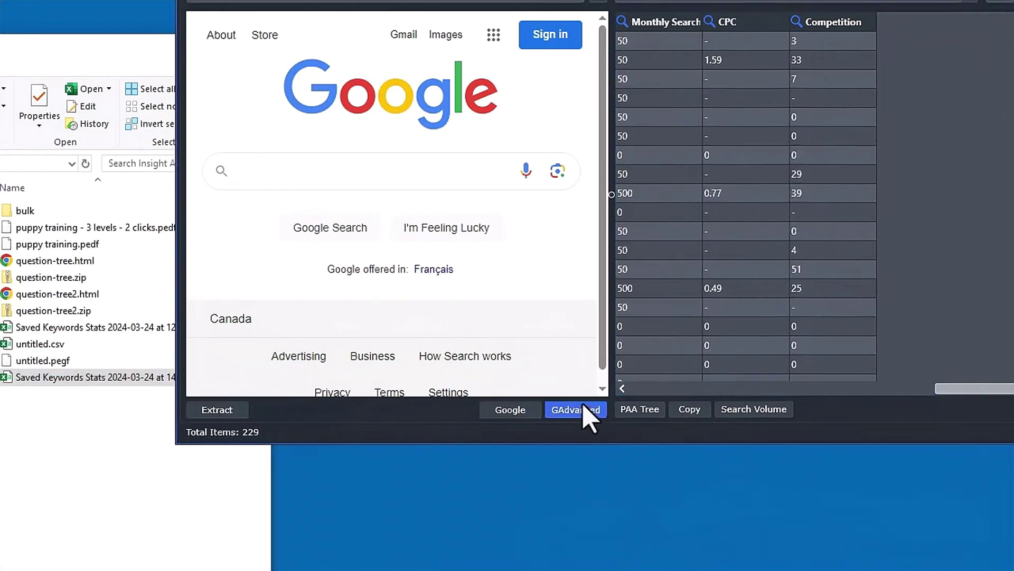
- Load the newest file, Saved Keywords Stats 2024-03-24 at 14_34_46.csv, as search volume data through the file chooser, ordering files by date modified
left_click(722, 411)
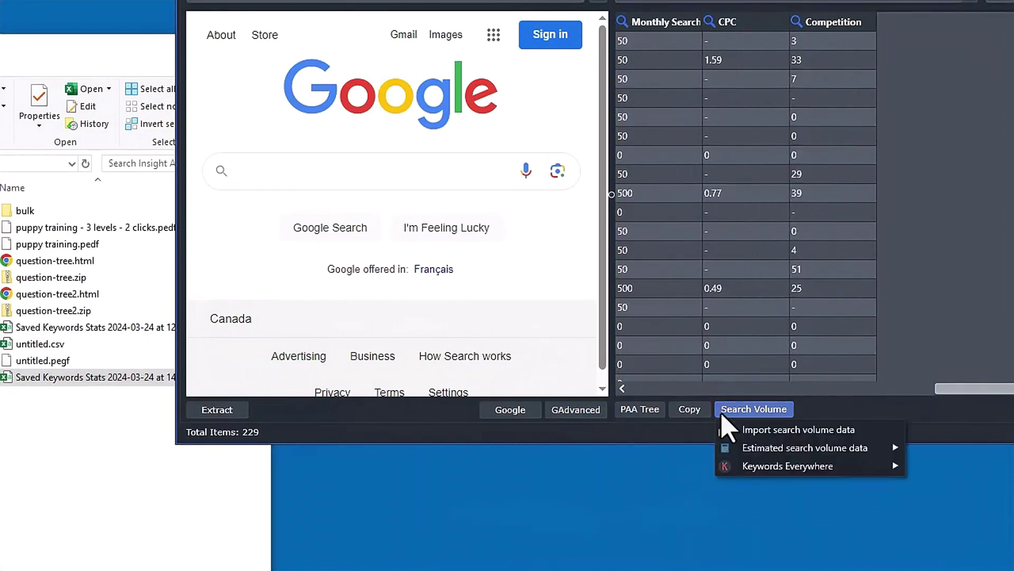
left_click(742, 429)
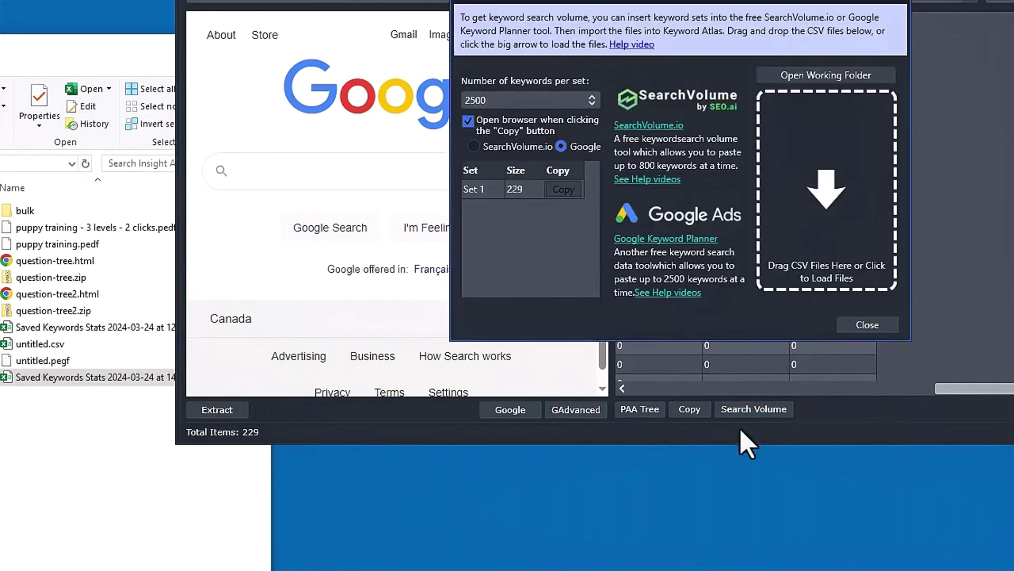
left_click(828, 183)
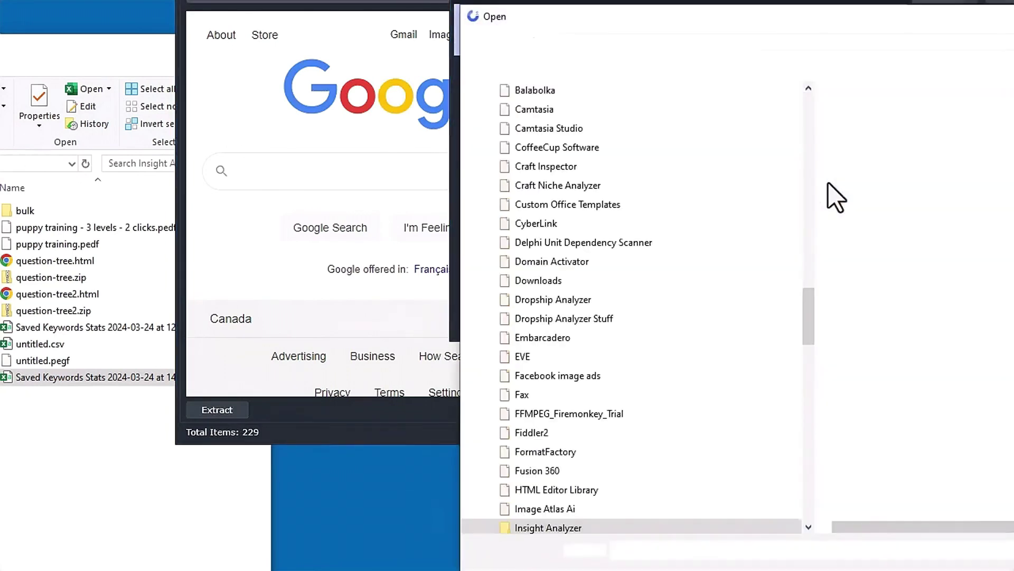
left_click_drag(868, 25, 646, 43)
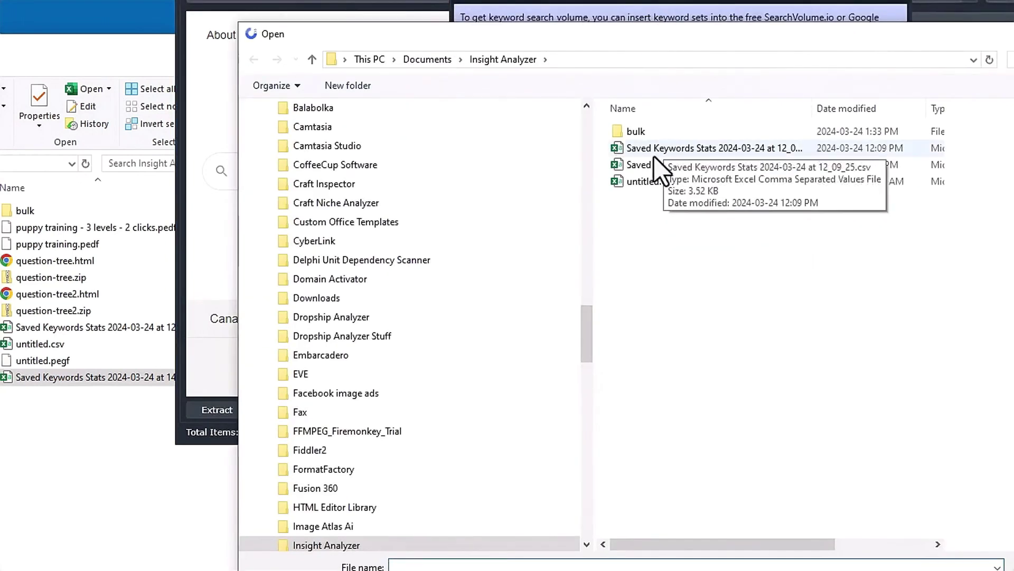
left_click(851, 109)
left_click(685, 133)
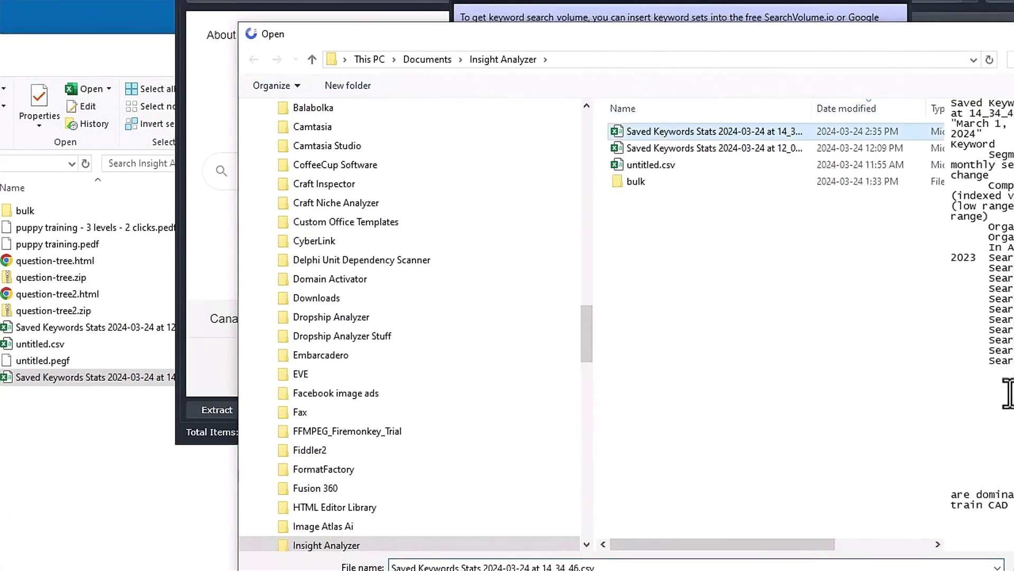
key("Return")
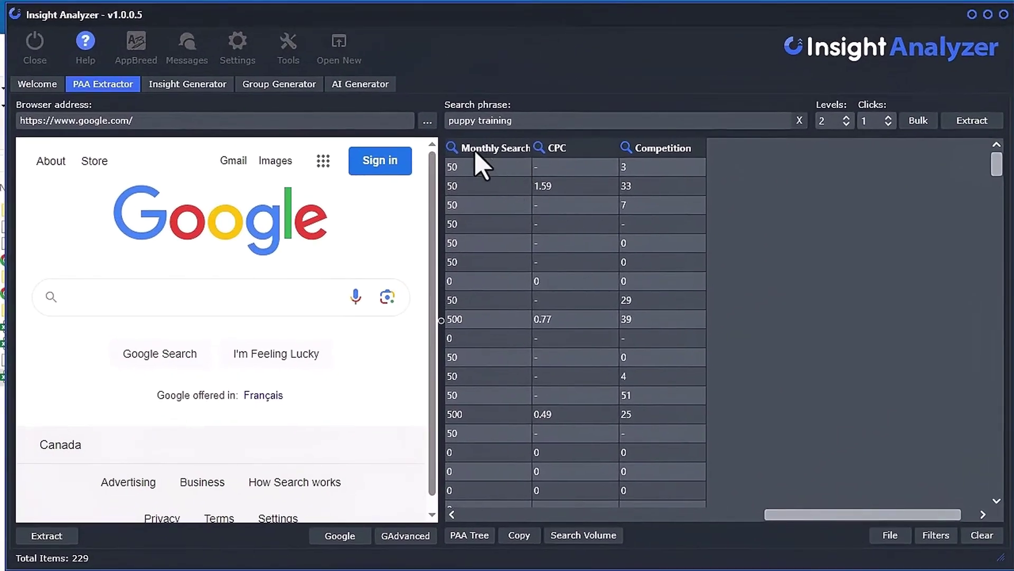
- Sort the questions by monthly searches, CPC and competition in turn, each in descending order
left_click(474, 151)
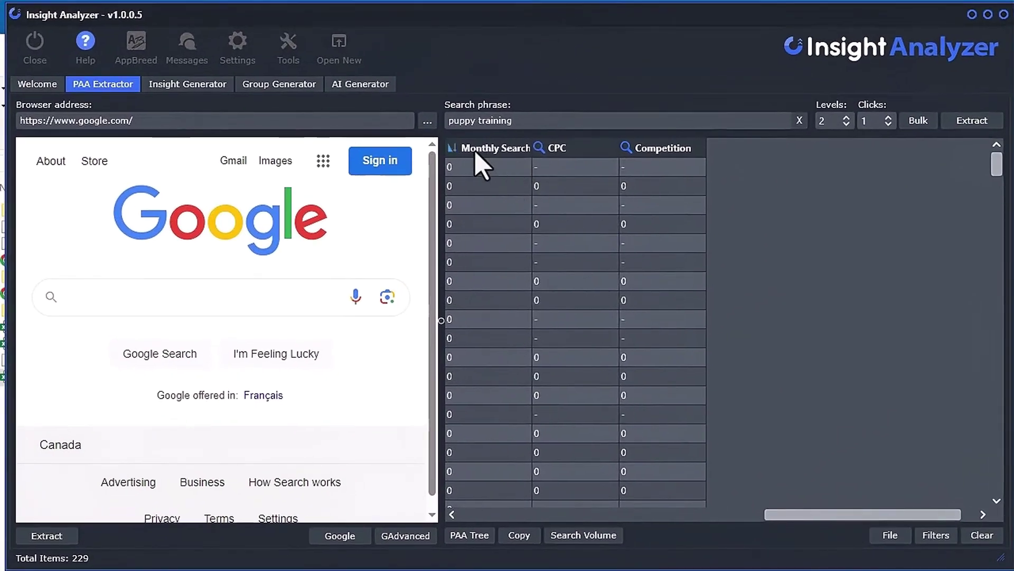
left_click(474, 150)
left_click(567, 149)
left_click(566, 149)
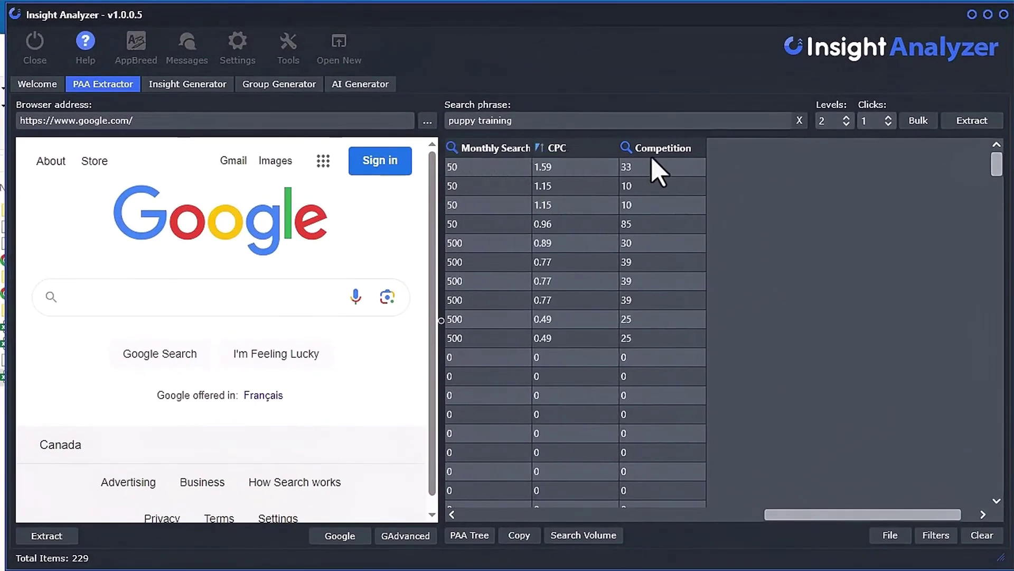
left_click(661, 151)
left_click(663, 151)
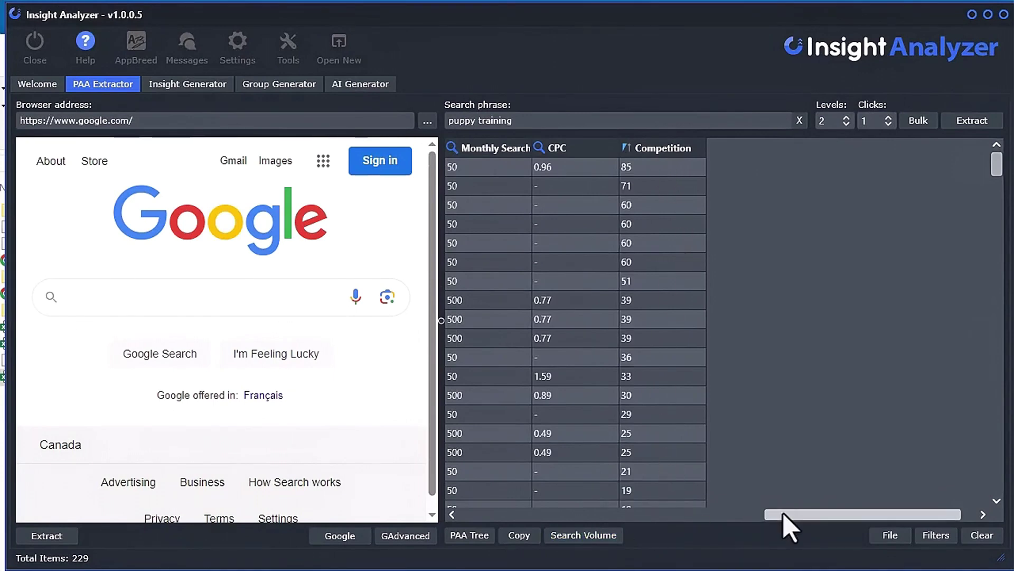
- Sort the question table by monthly searches again and compare the values of the highest rows
left_click_drag(779, 522, 771, 522)
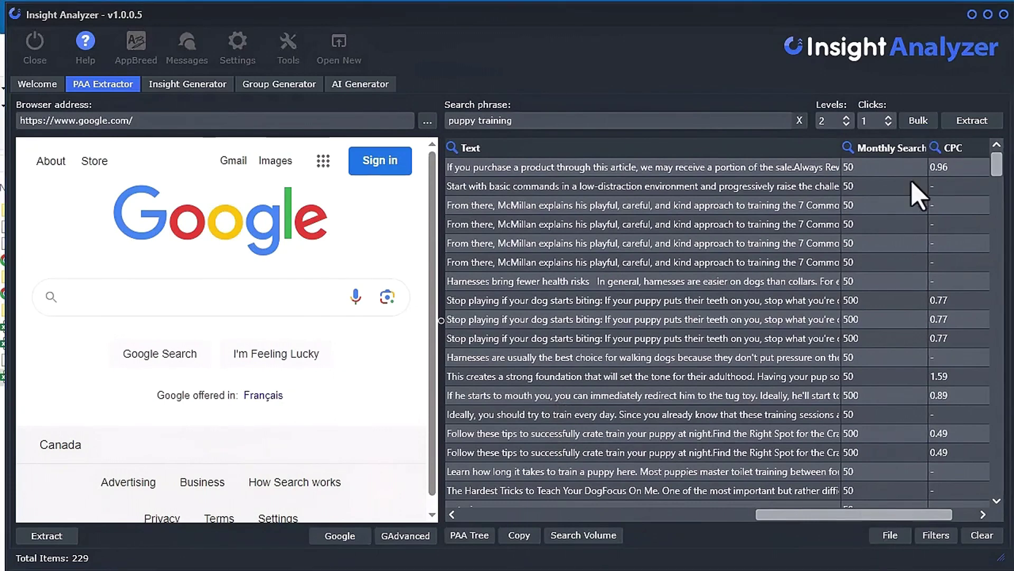
left_click(887, 153)
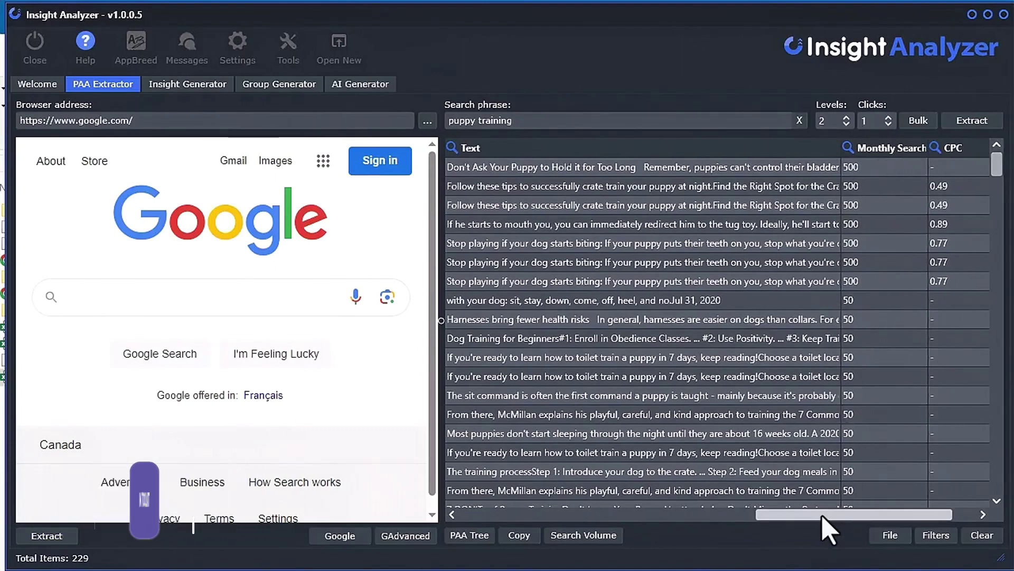
left_click_drag(822, 516, 810, 539)
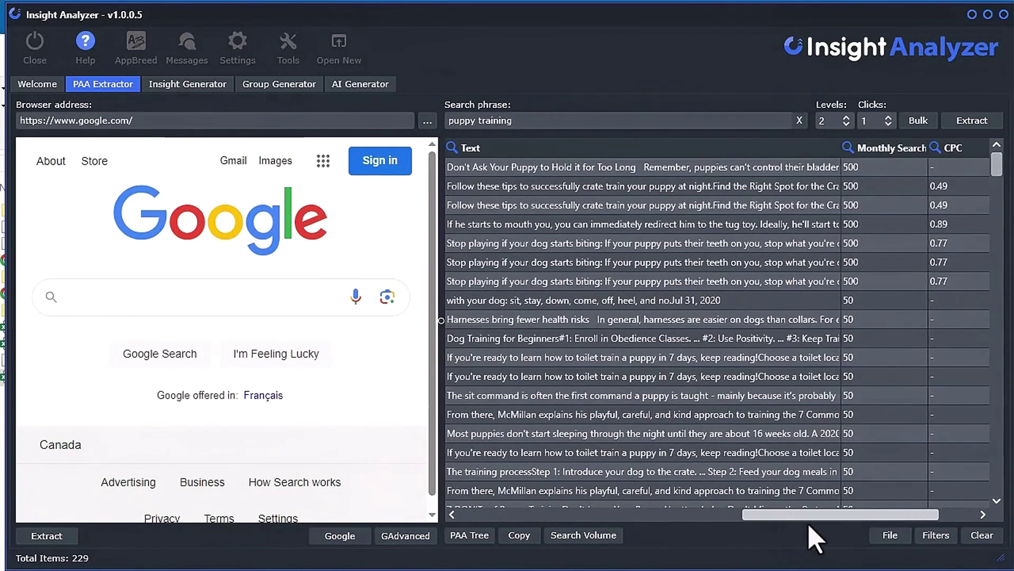
left_click(877, 169)
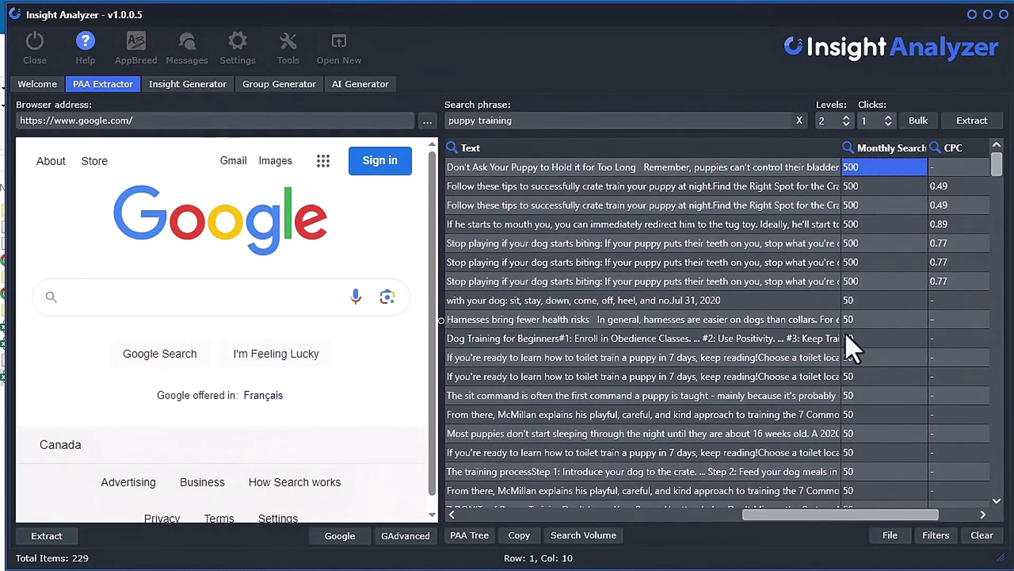
left_click(865, 301)
left_click(869, 168)
- Send the question "How long can a puppy hold its pee?" to a new instance for PAA extraction
left_click_drag(839, 515, 554, 518)
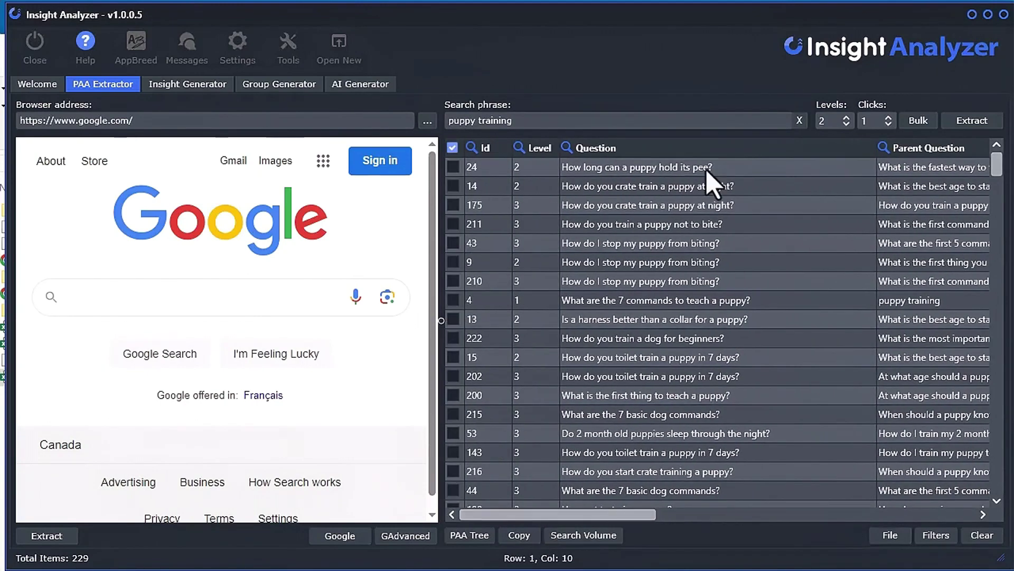
left_click(674, 171)
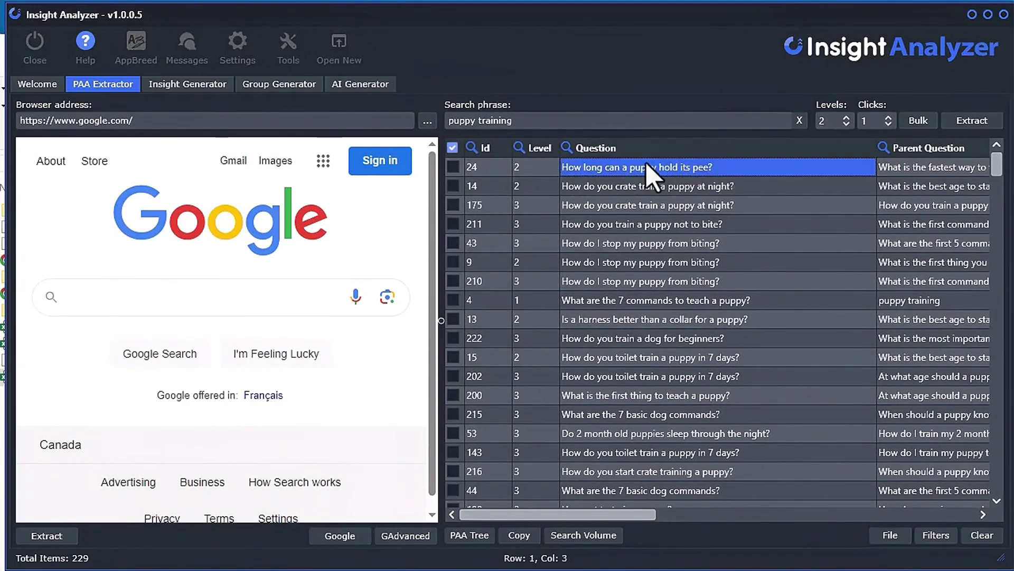
right_click(628, 182)
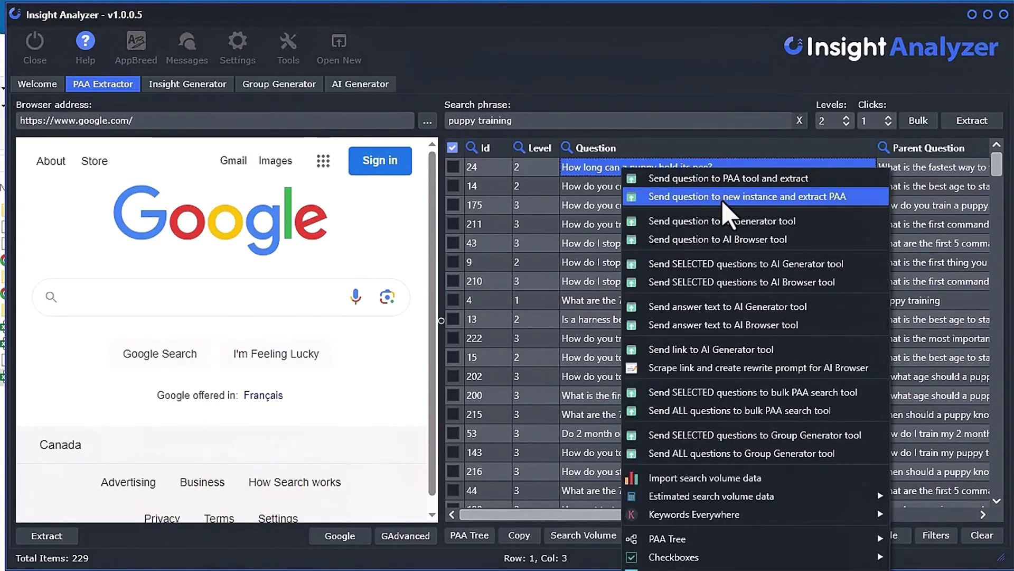
left_click(789, 197)
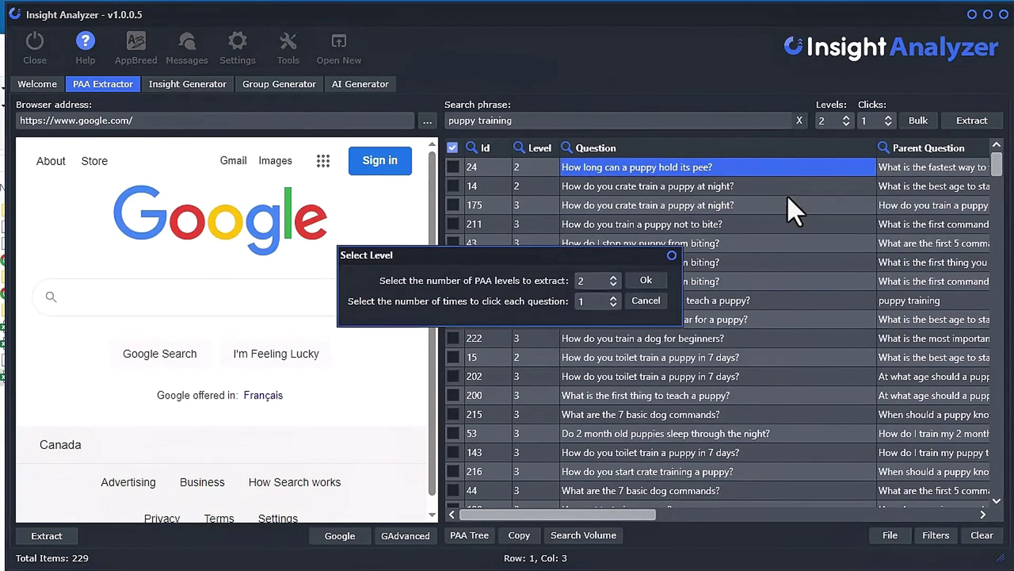
- Start the new instance's extraction with 3 PAA levels and 2 clicks per question
left_click(592, 281)
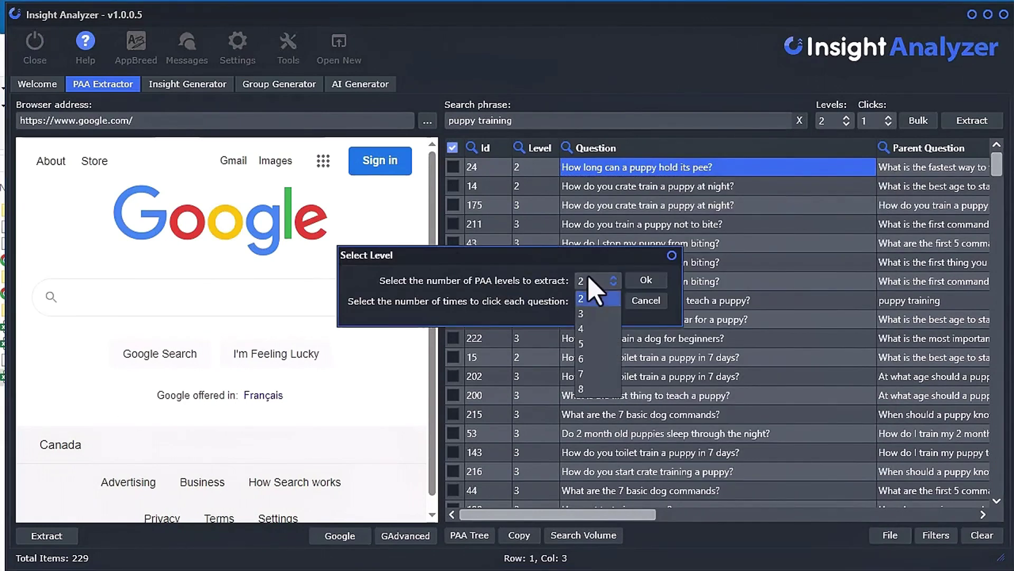
left_click(597, 325)
left_click(592, 302)
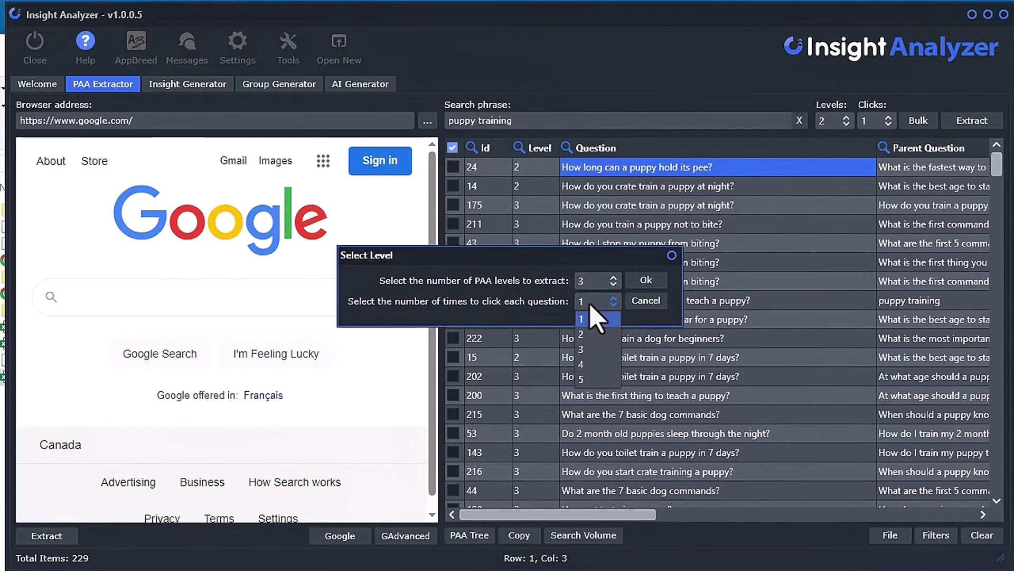
left_click(594, 333)
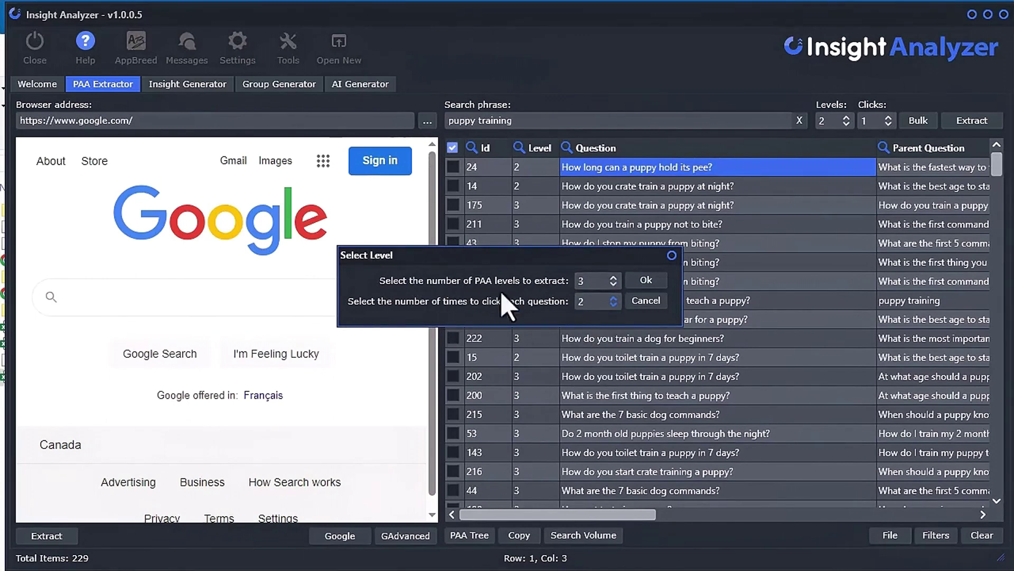
left_click(659, 281)
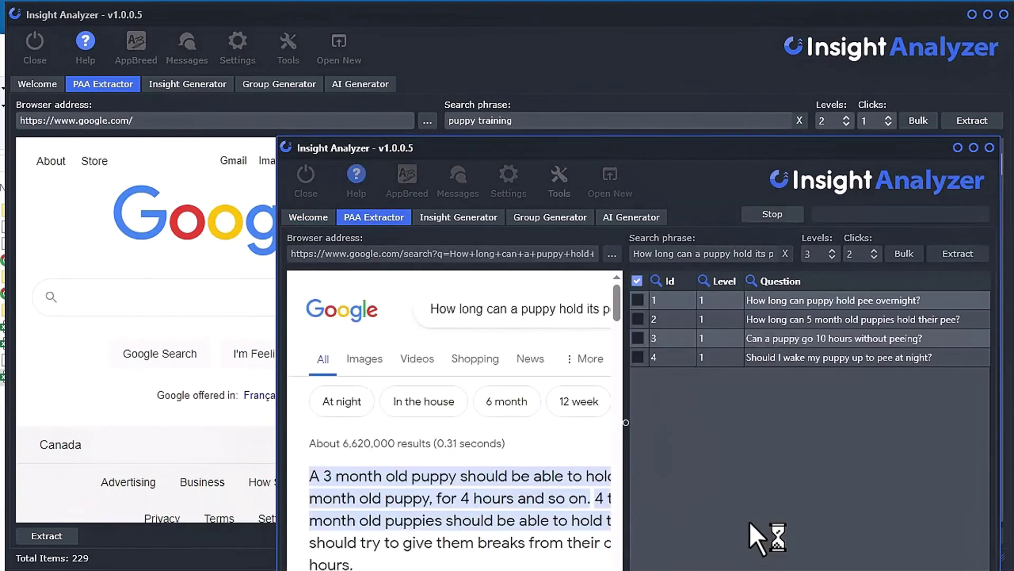
- Return to the original puppy training window and filter its questions to monthly searches greater than 250
left_click(643, 14)
left_click(631, 189)
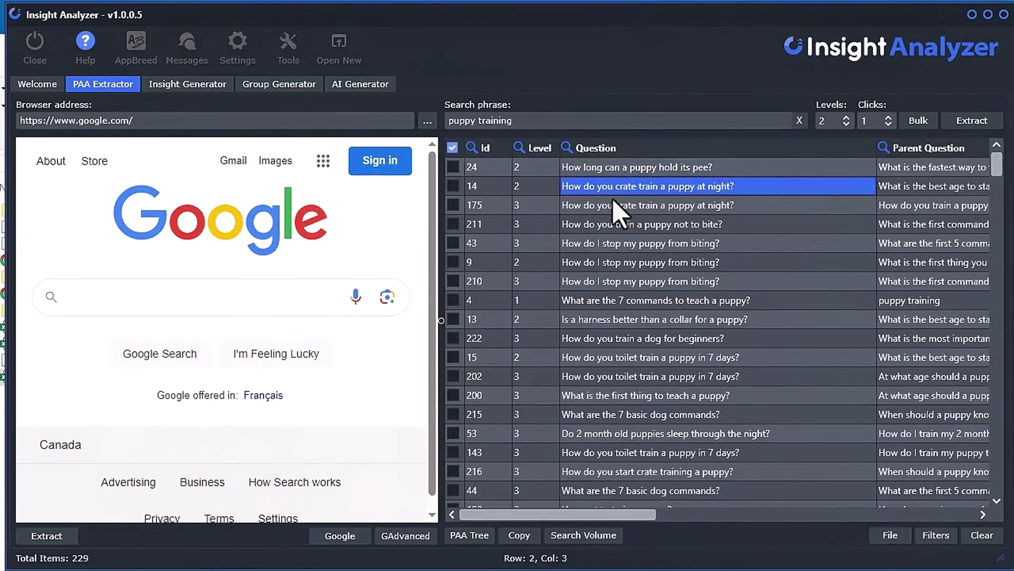
left_click_drag(613, 514, 938, 526)
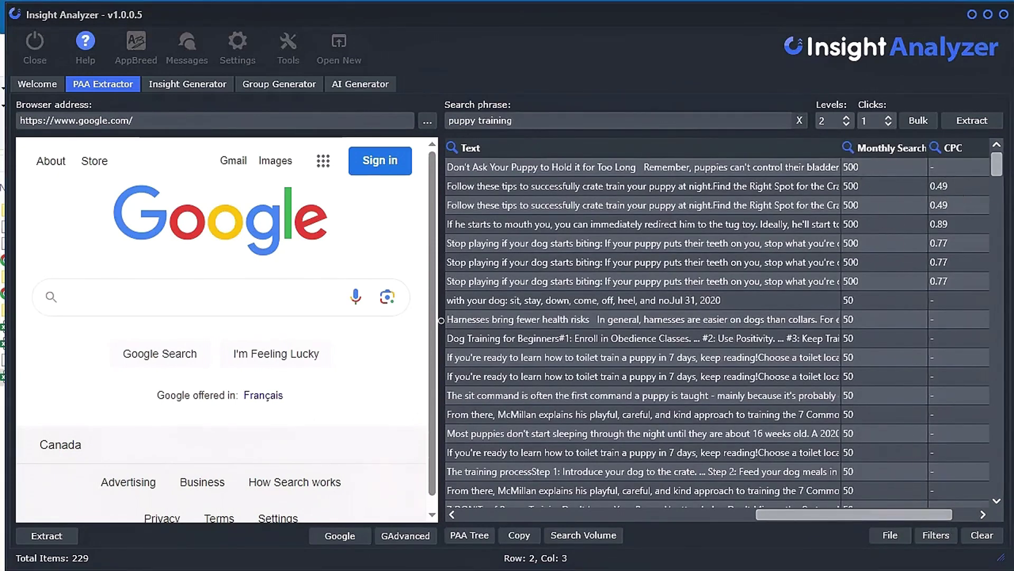
left_click(848, 148)
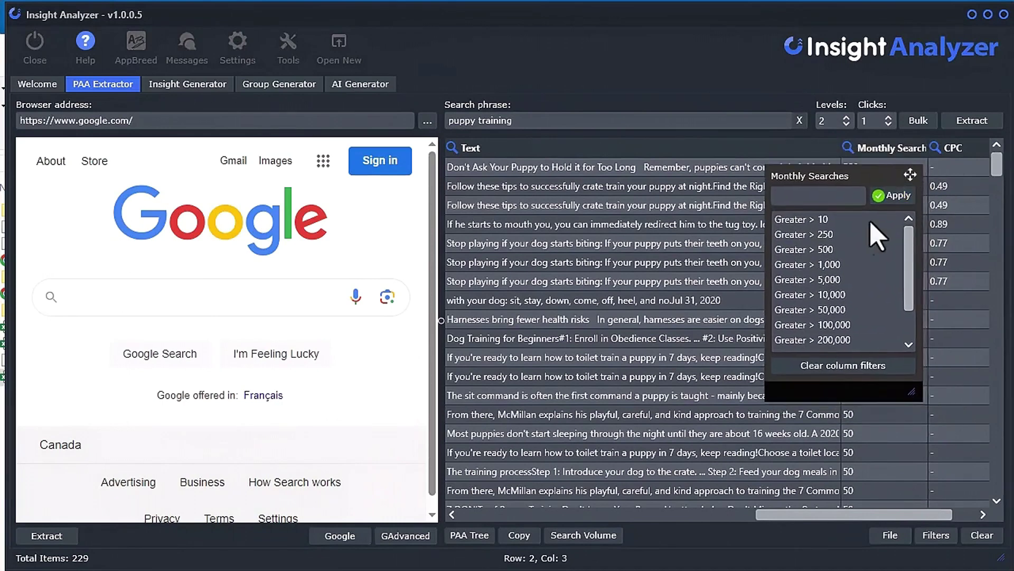
left_click(830, 234)
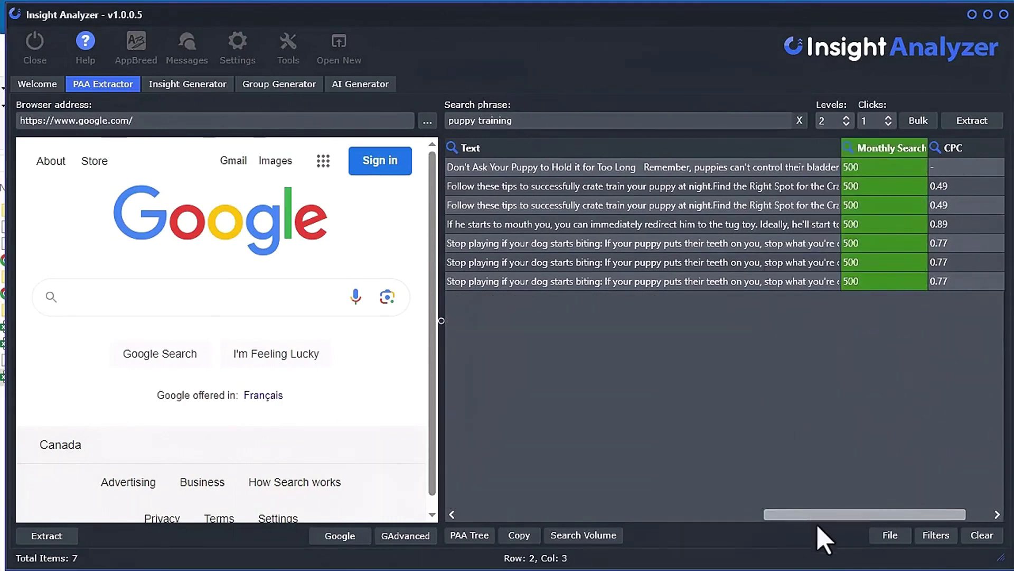
- Check all the filtered rows and send the selected questions to the bulk PAA search tool
left_click_drag(819, 514, 491, 516)
left_click(454, 148)
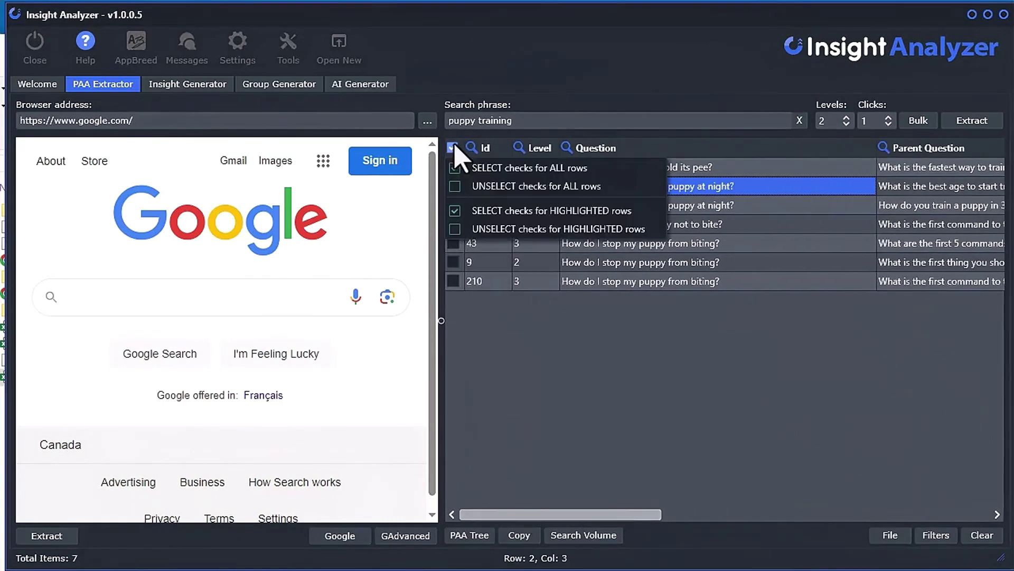
left_click(478, 168)
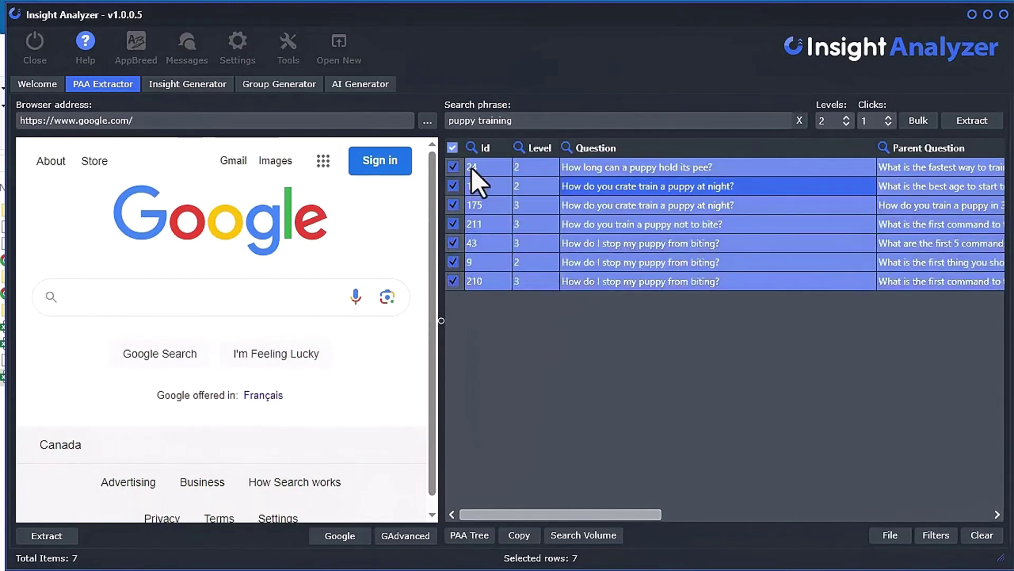
right_click(547, 195)
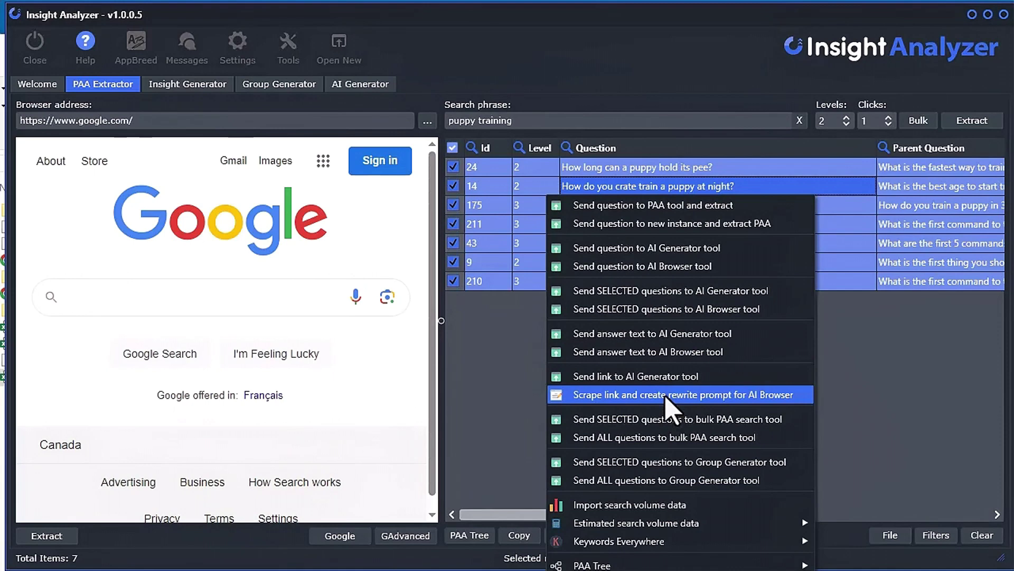
left_click(666, 424)
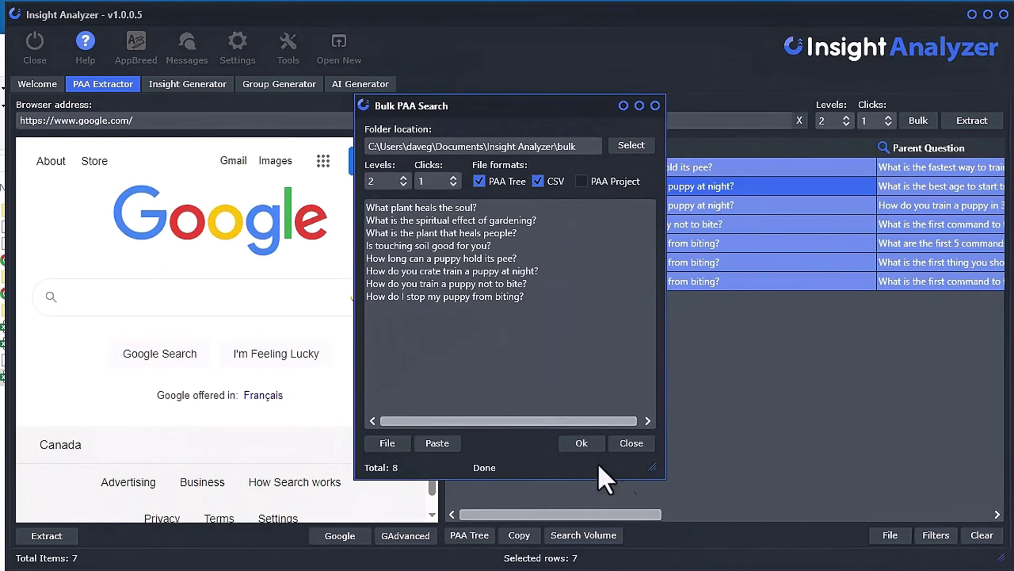
left_click(631, 445)
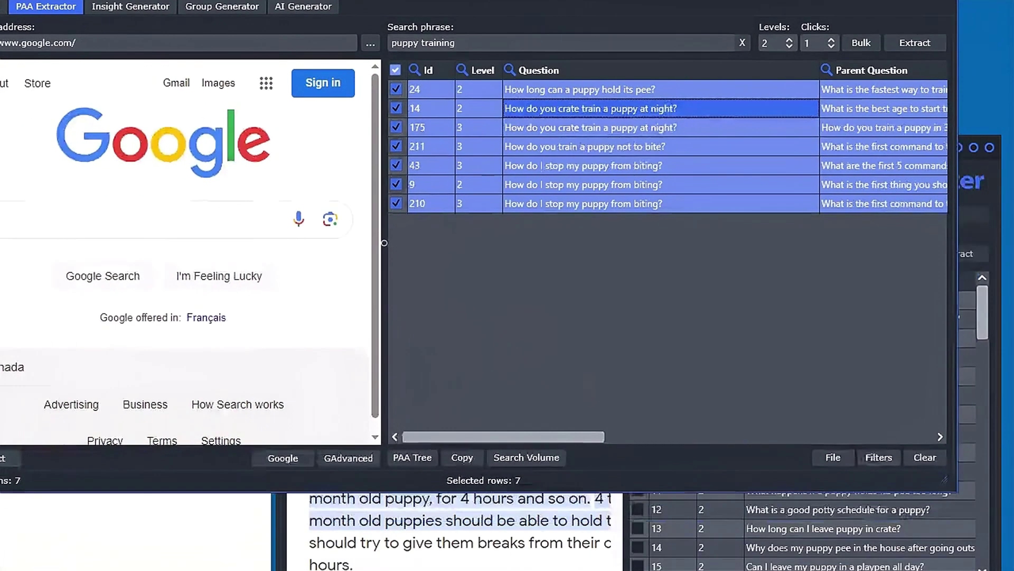
- Clear the monthly searches filter and uncheck all rows in the question table
left_click(938, 535)
left_click(902, 485)
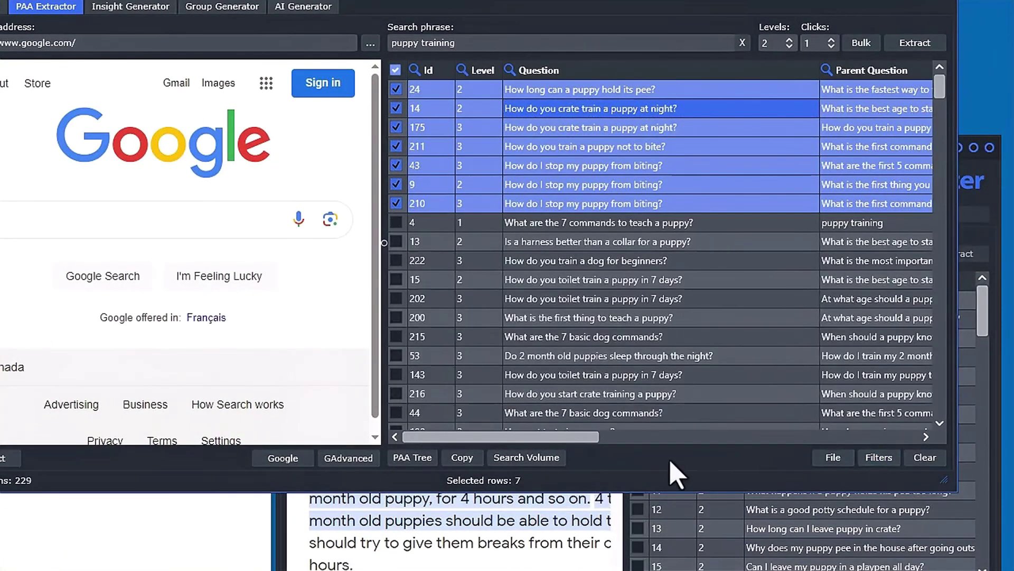
left_click(395, 70)
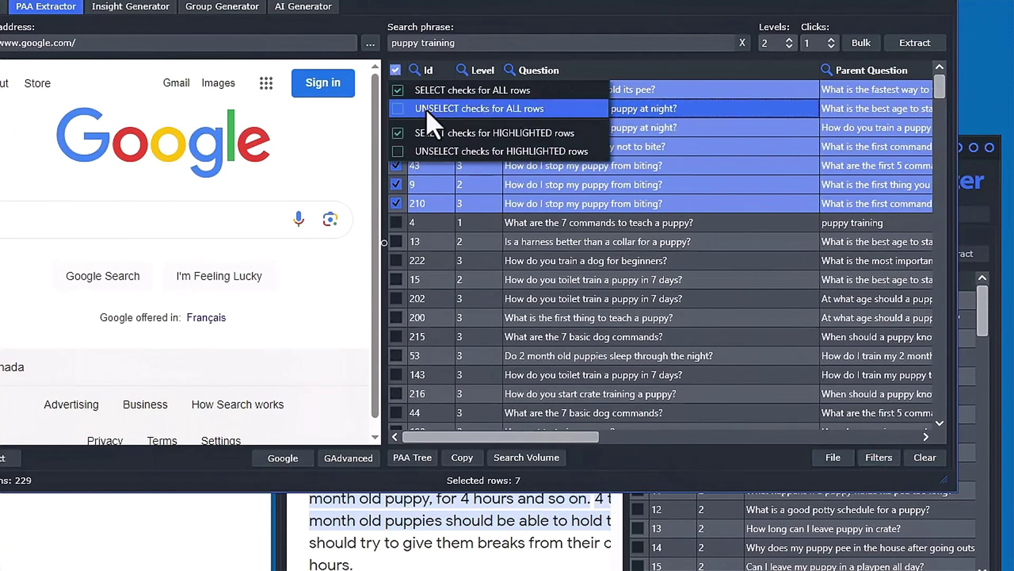
left_click(428, 107)
- Clear the question table and load the project file "puppy training - 3 levels - 2 clicks.pedf"
left_click_drag(498, 437, 795, 467)
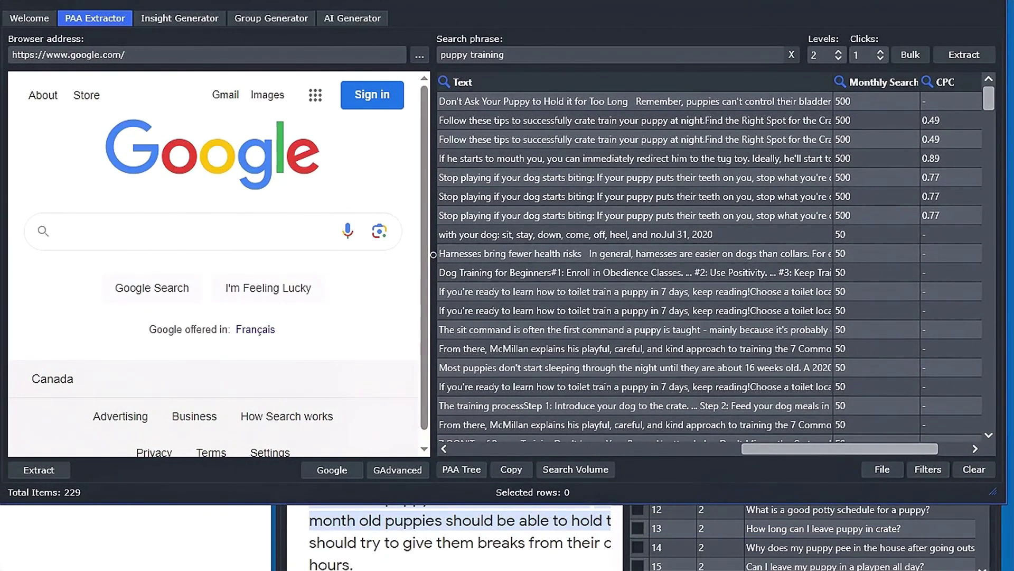
left_click(973, 469)
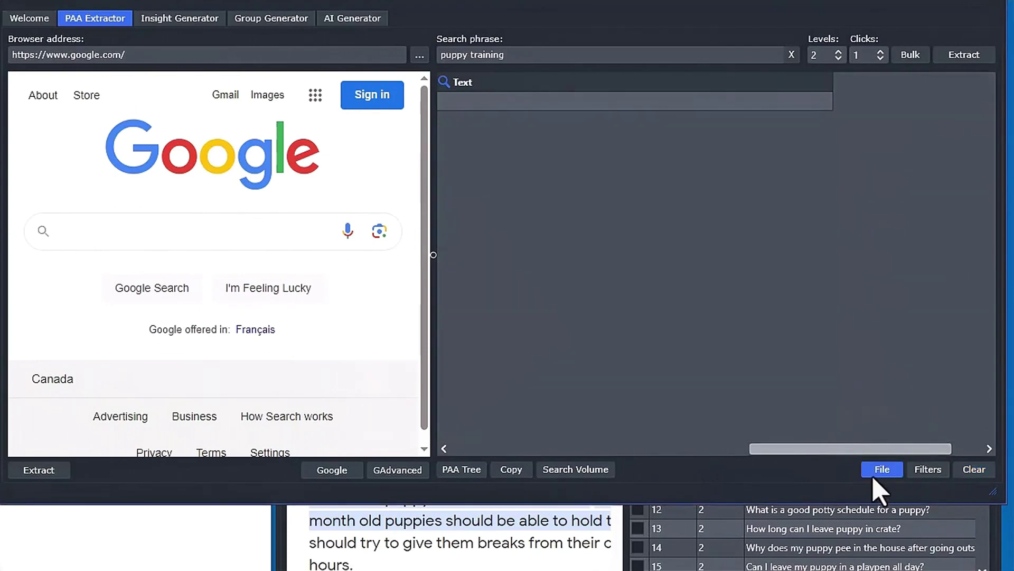
left_click(876, 473)
left_click(889, 509)
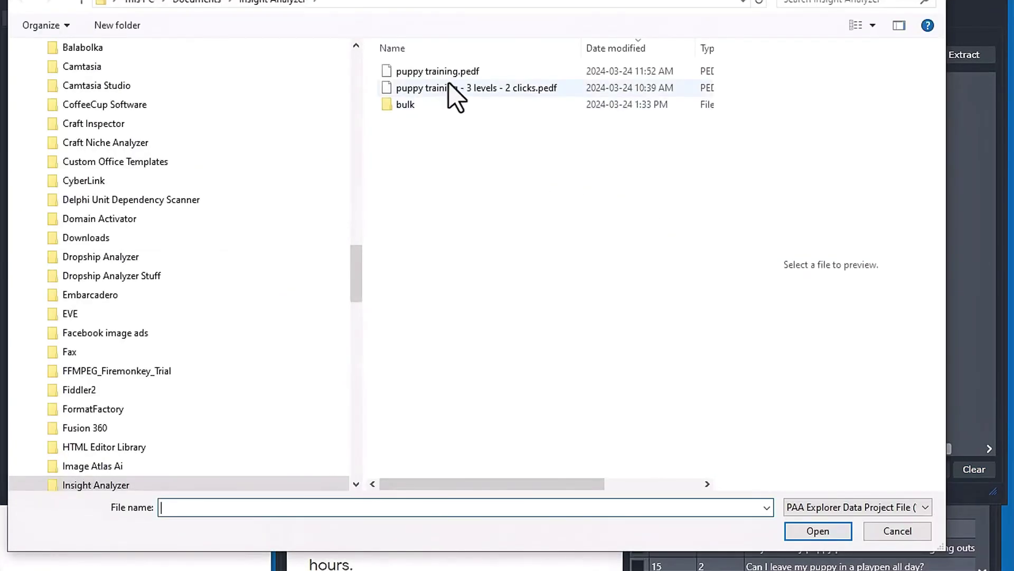
double_click(449, 88)
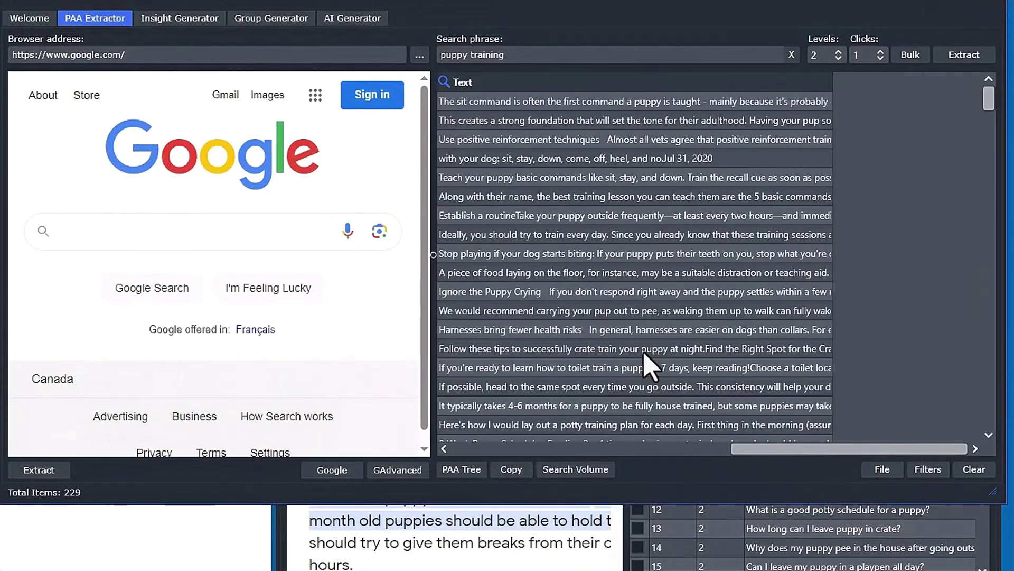
- Copy keyword Set 1 for SearchVolume.io from the search volume import tool and paste it into the site's keyword box
left_click(552, 476)
left_click(580, 491)
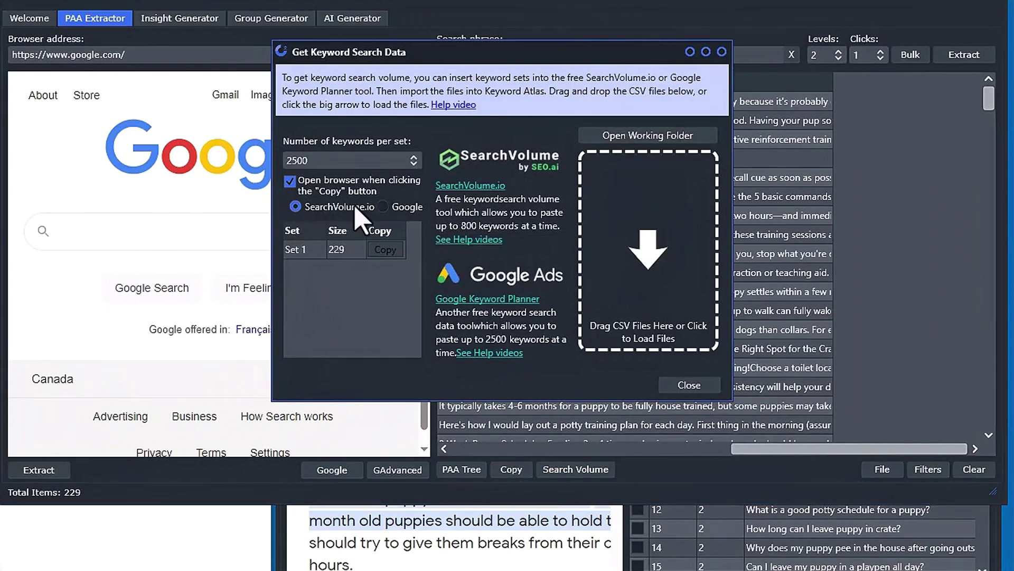
left_click(388, 250)
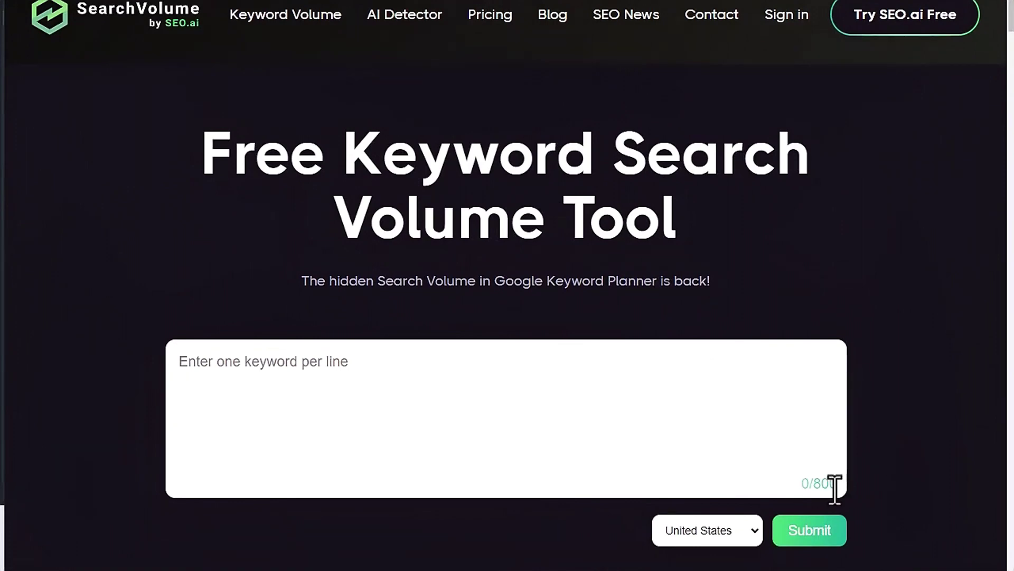
right_click(242, 366)
left_click(289, 521)
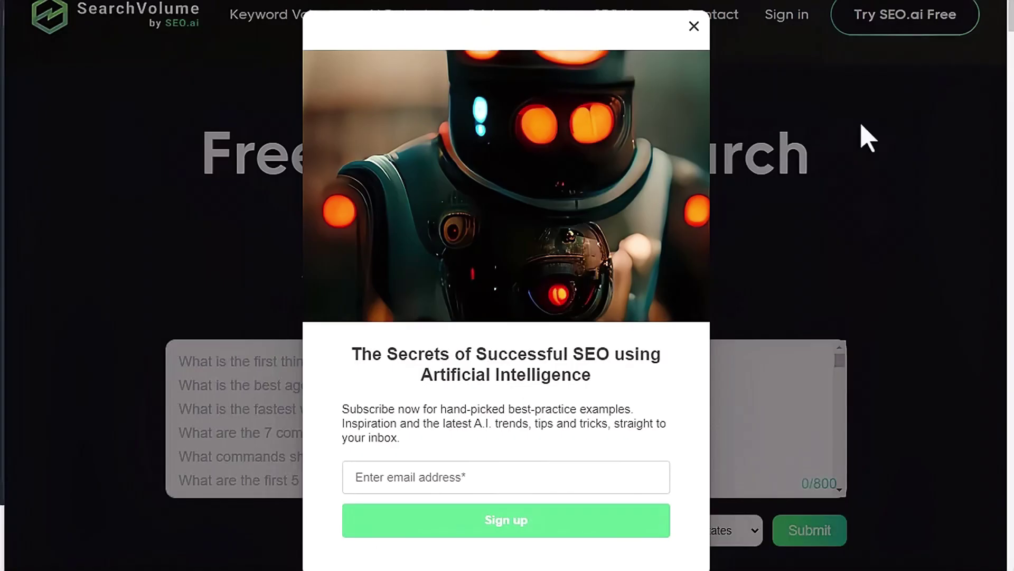
- Dismiss the newsletter sign-up, submit the pasted questions for United States search volumes and complete the robot check
left_click(693, 27)
left_click(809, 528)
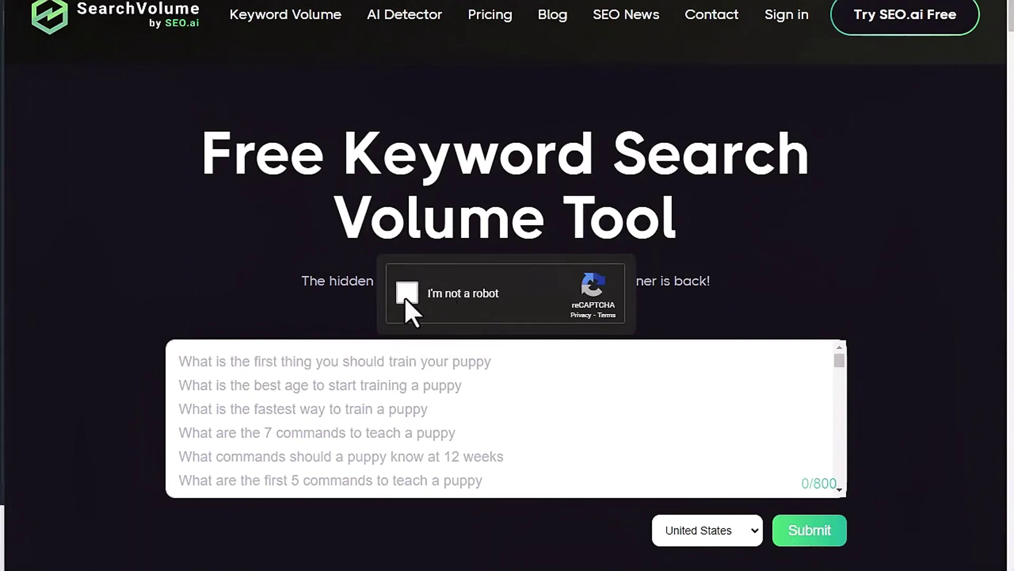
scroll(909, 283, "down", 5)
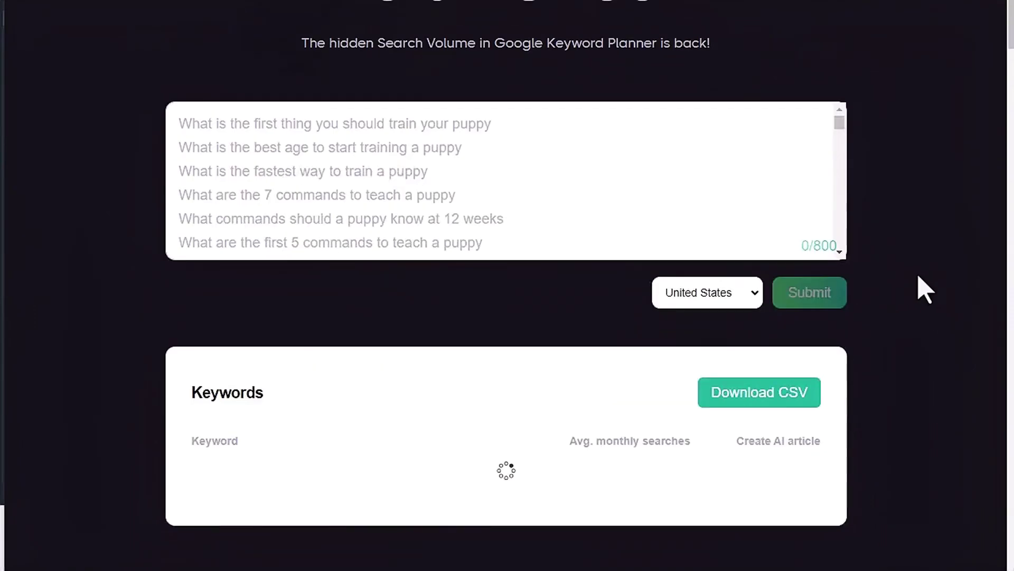
scroll(922, 287, "down", 3)
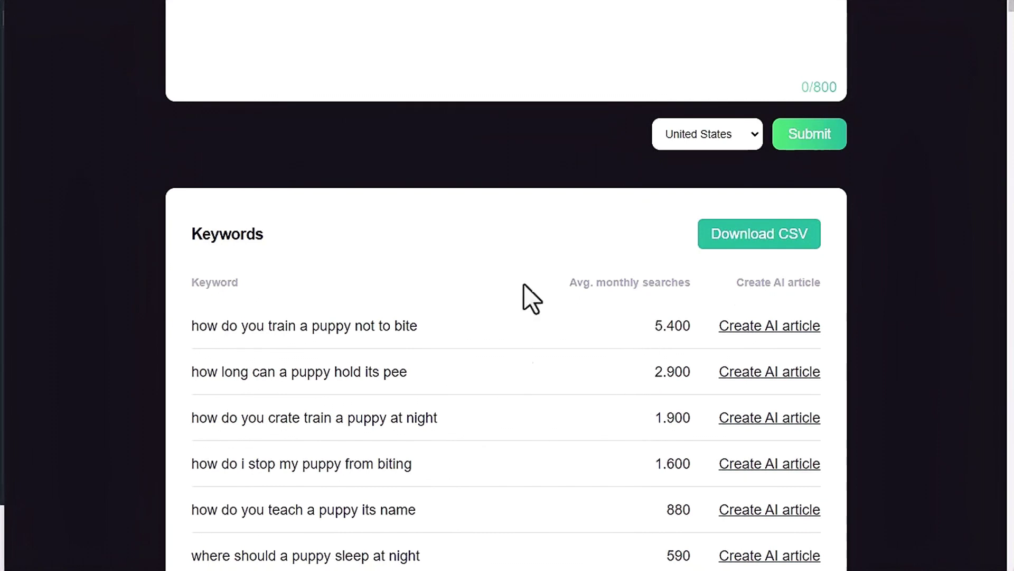
- Save the SearchVolume.io results as export.csv and import that file into the puppy training question table
left_click(767, 233)
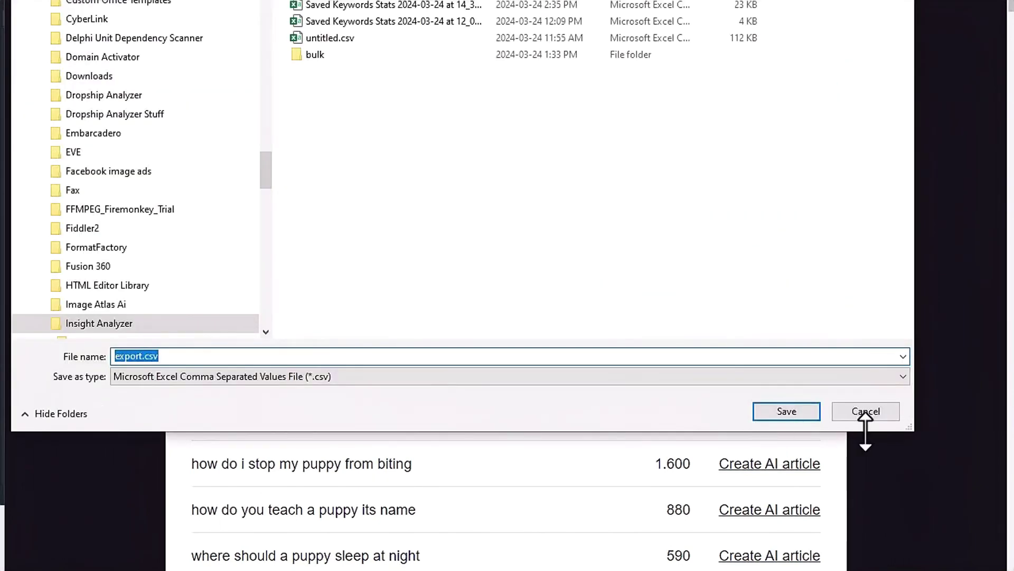
left_click(810, 417)
left_click_drag(642, 0, 1013, 8)
left_click(646, 241)
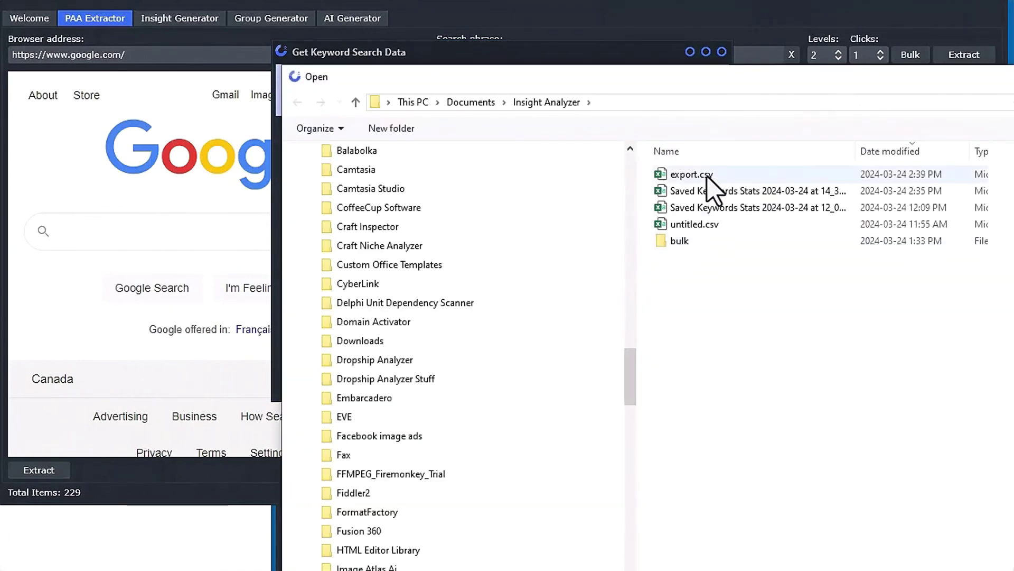
left_click(692, 174)
double_click(692, 174)
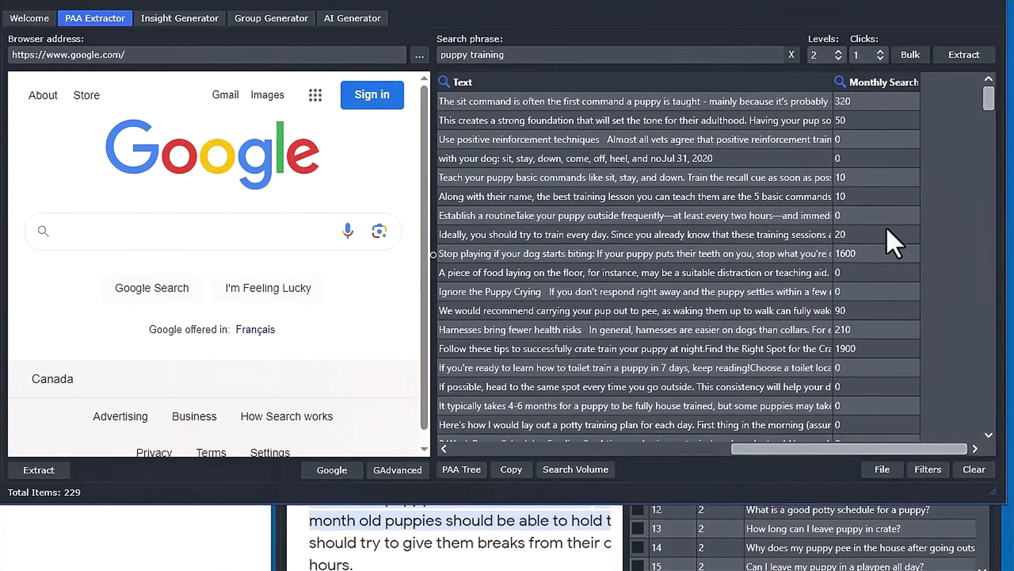
- Sort the puppy training questions by monthly searches from highest to lowest and look over the columns
left_click(880, 83)
left_click(879, 83)
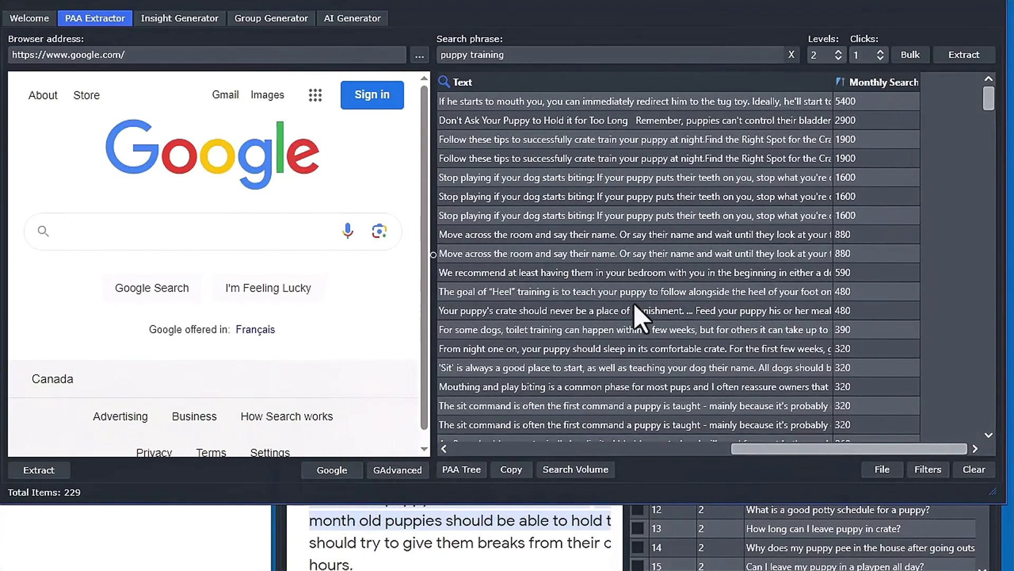
scroll(736, 340, "left", 5)
scroll(736, 340, "down", 1)
scroll(729, 339, "up", 1)
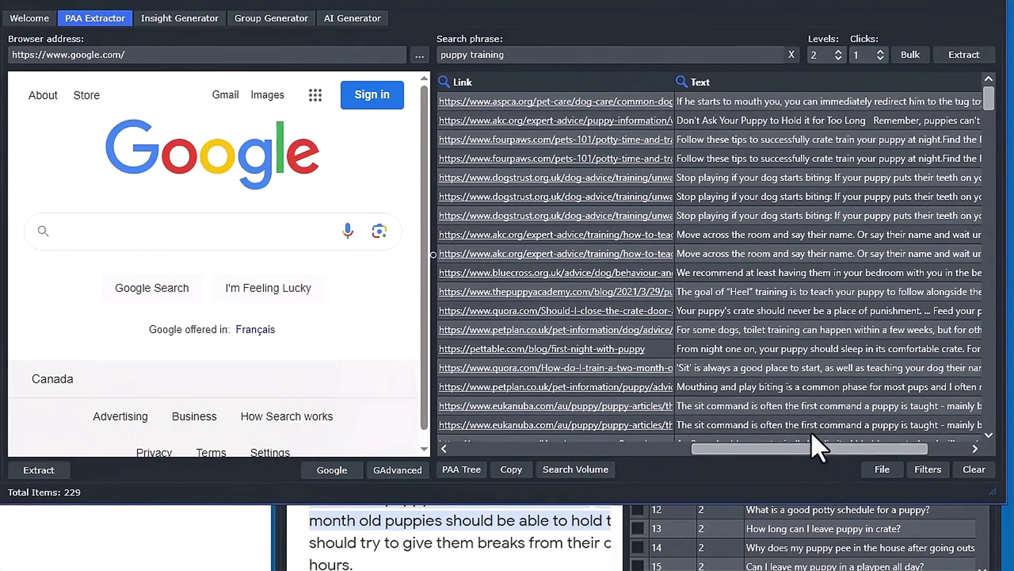
left_click_drag(815, 448, 875, 458)
- In the Insight Generator, uncheck the four checked "can gardening" keywords and view the search volume options
left_click(186, 19)
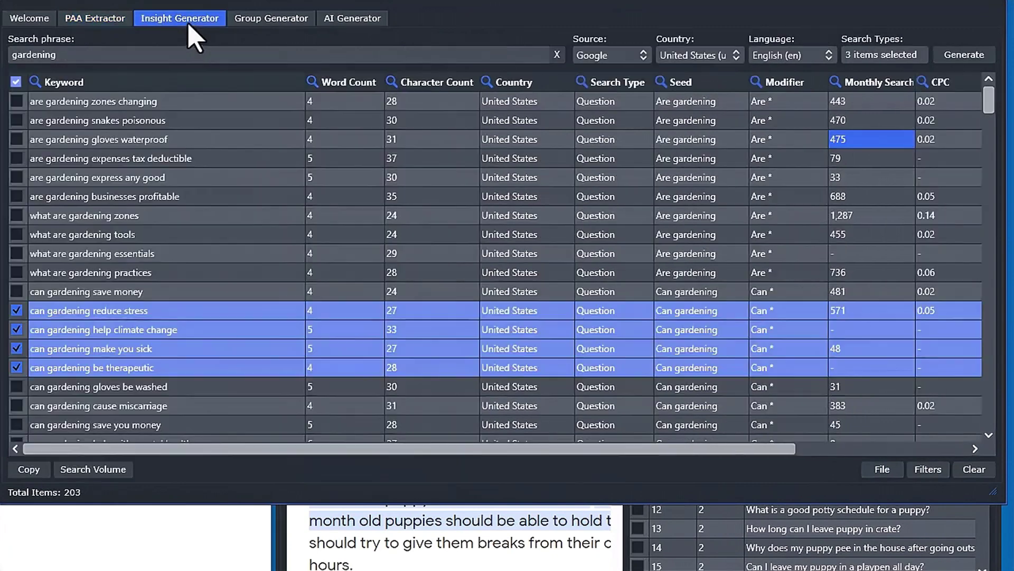
left_click(16, 329)
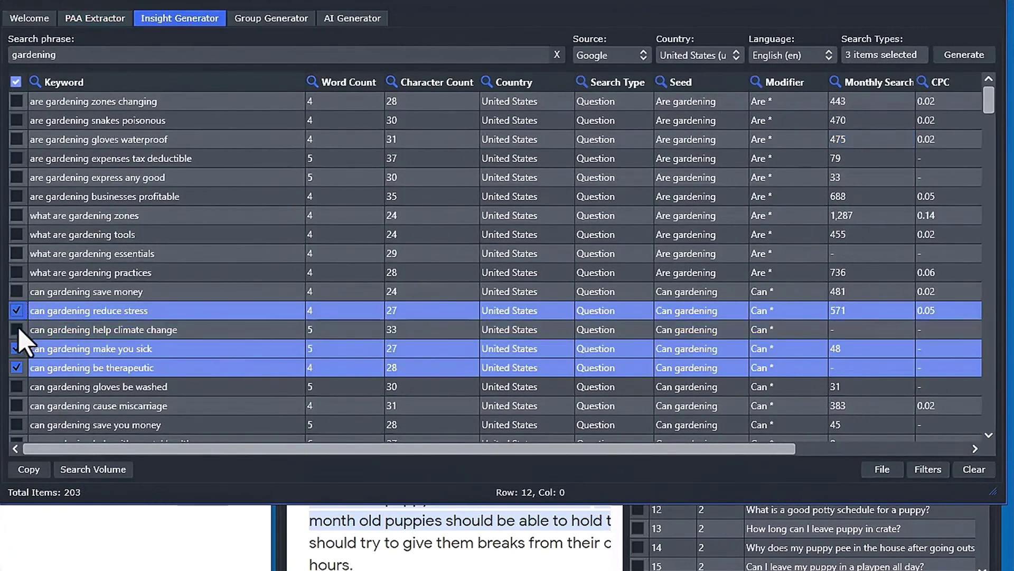
left_click(15, 363)
left_click(16, 349)
left_click(16, 310)
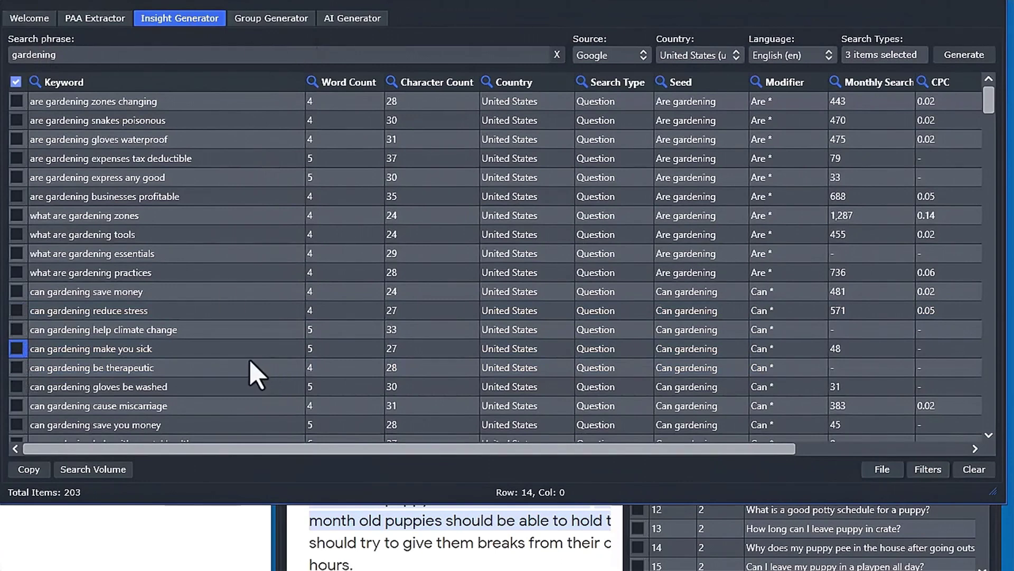
left_click(99, 471)
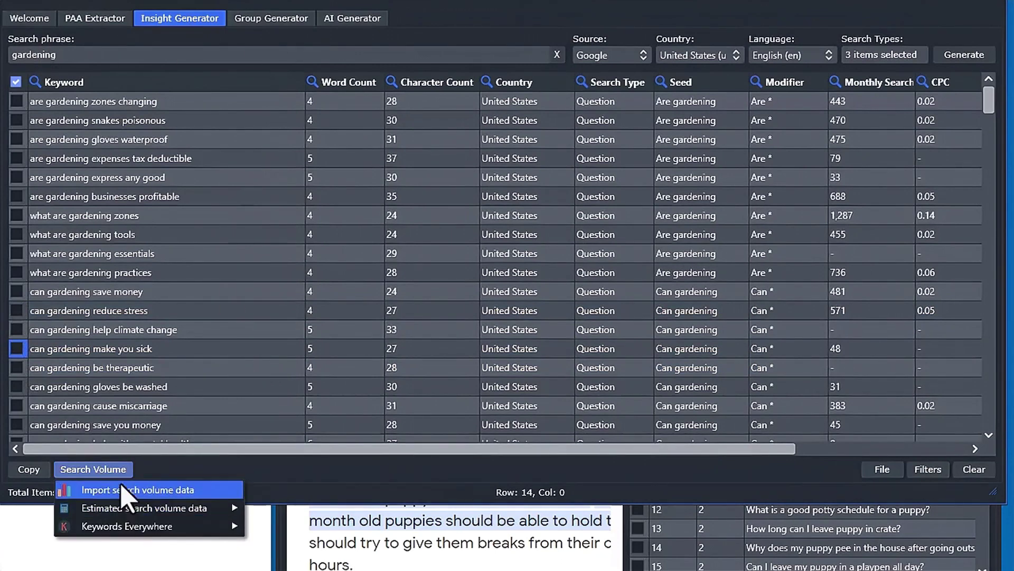
left_click(257, 471)
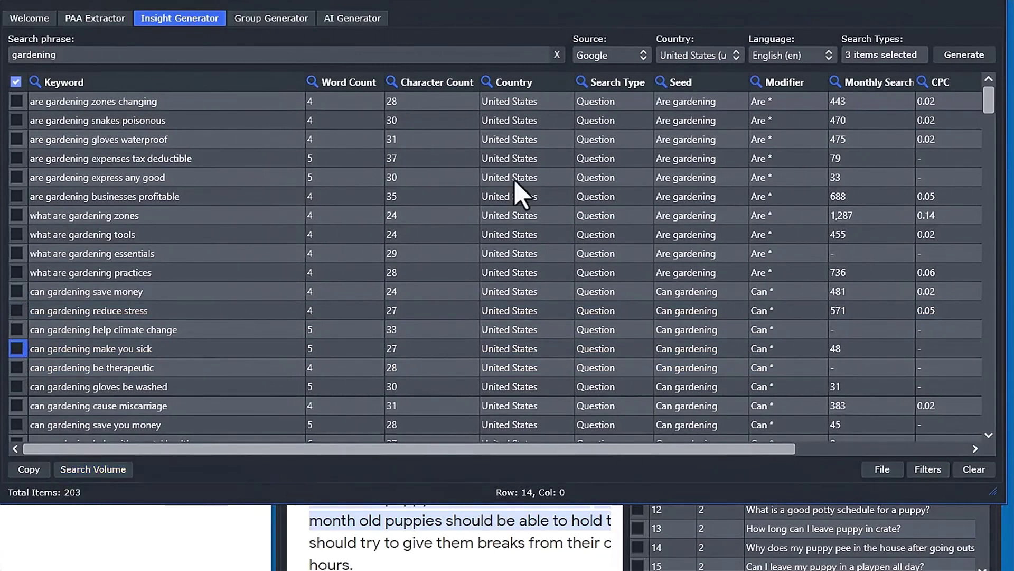
- Bring the "How long can a puppy hold its pee?" window forward, clear away the other windows, and move and widen it
left_click(734, 568)
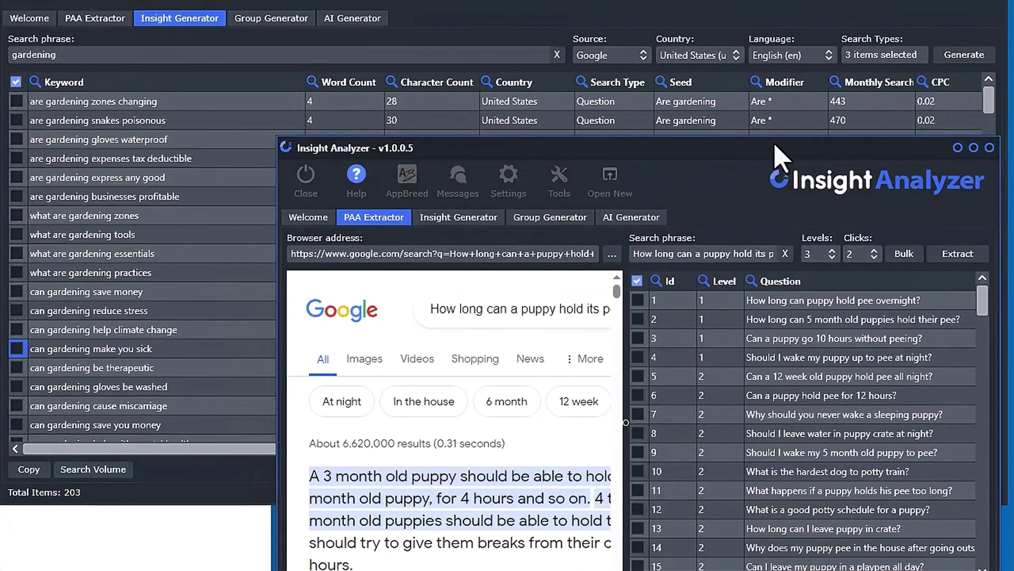
left_click_drag(773, 144, 638, 37)
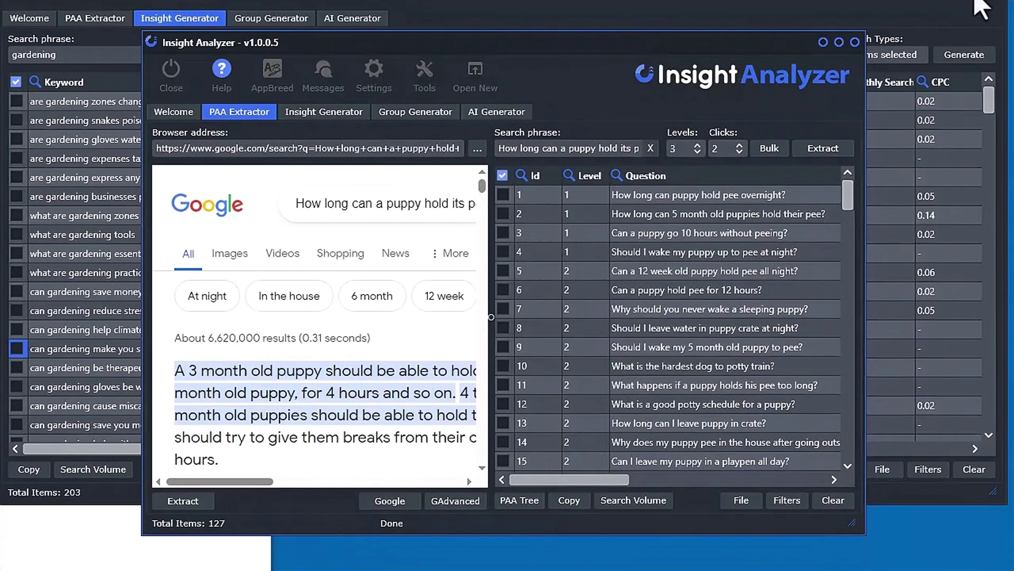
left_click_drag(792, 1, 1013, 122)
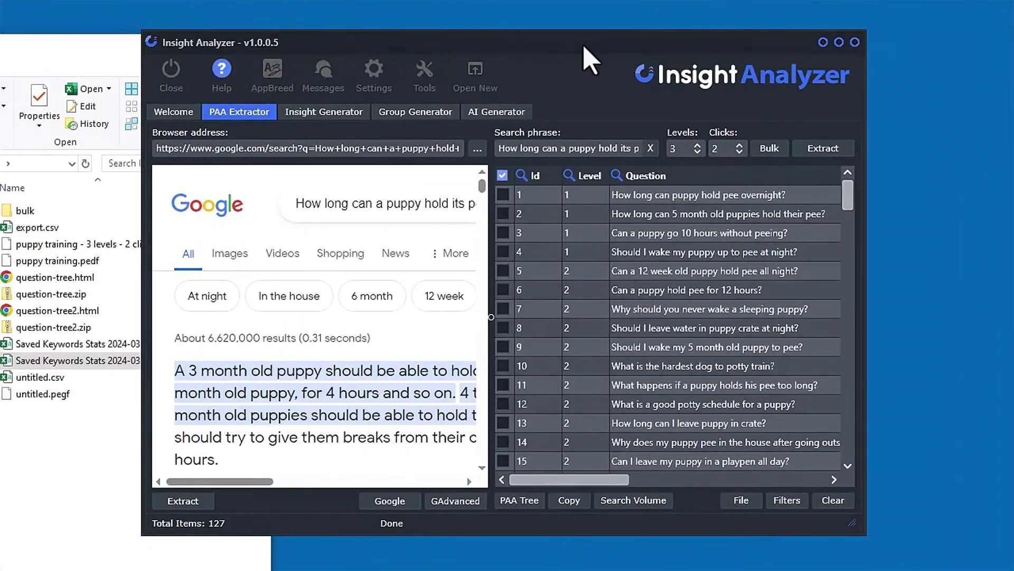
left_click(211, 45)
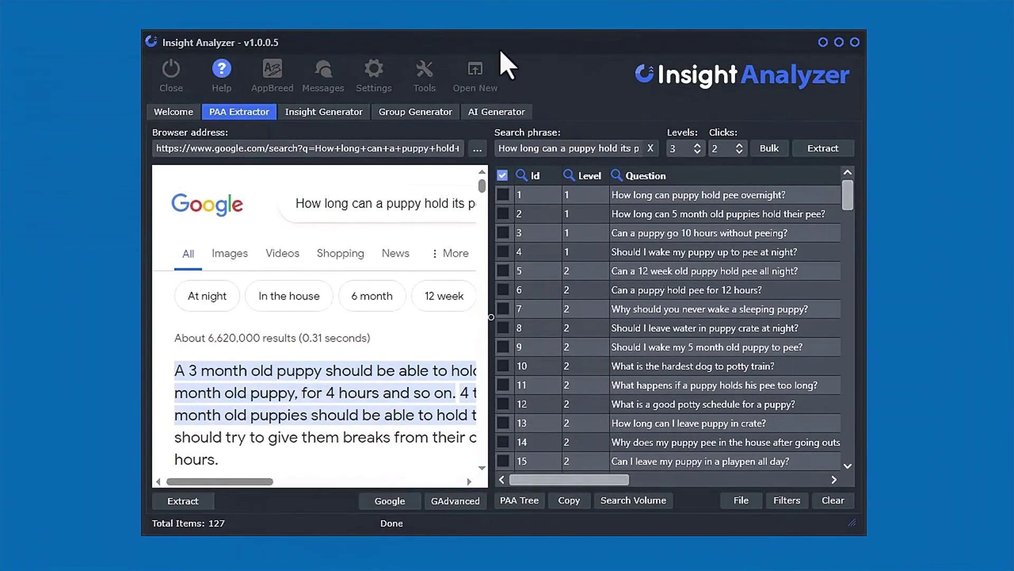
left_click_drag(488, 41, 349, 14)
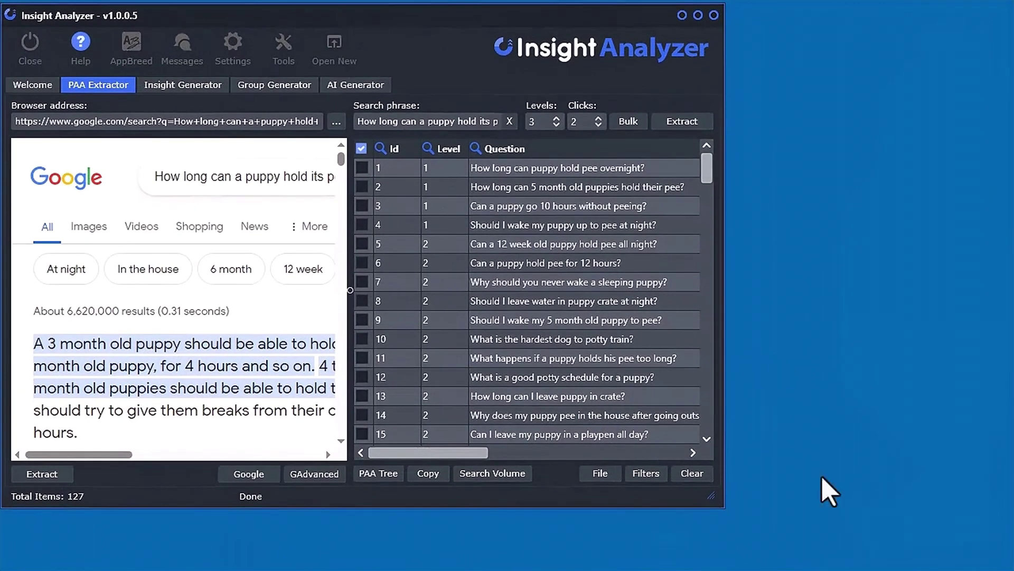
left_click_drag(707, 494, 814, 476)
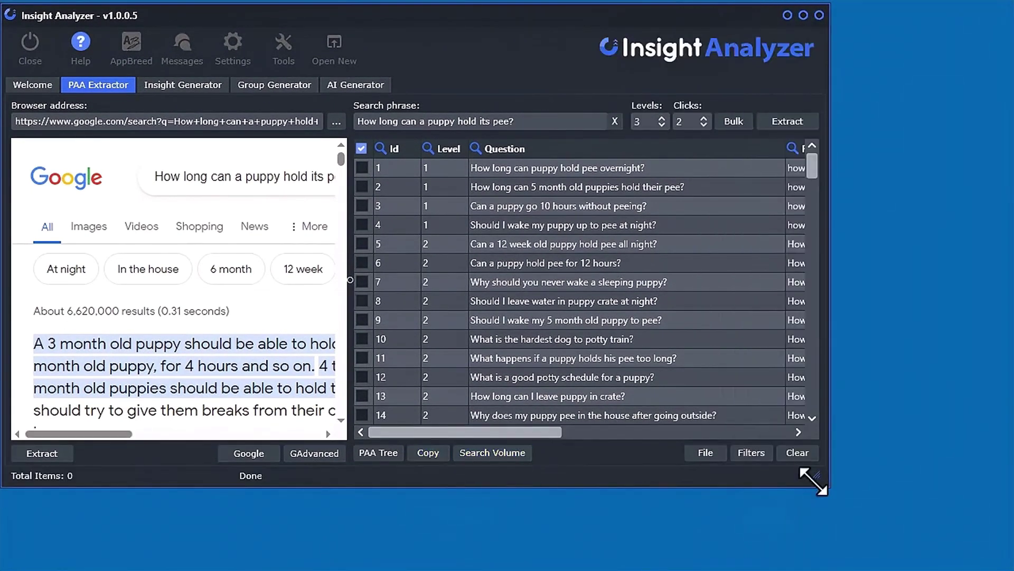
left_click_drag(809, 480, 829, 443)
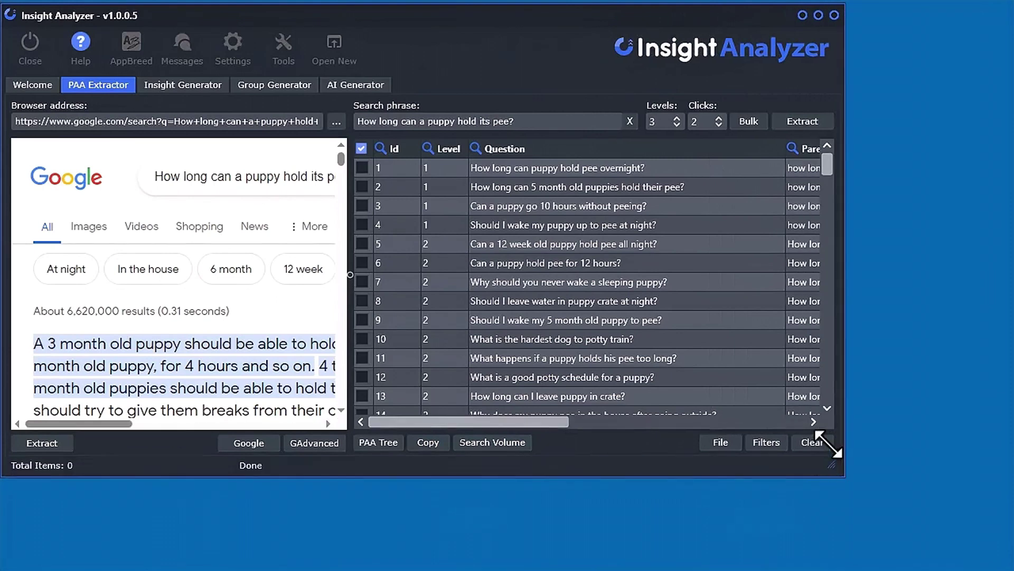
left_click(425, 443)
left_click(570, 31)
- Try selecting questions 5 to 7 for copying, and uncheck them again
left_click(431, 317)
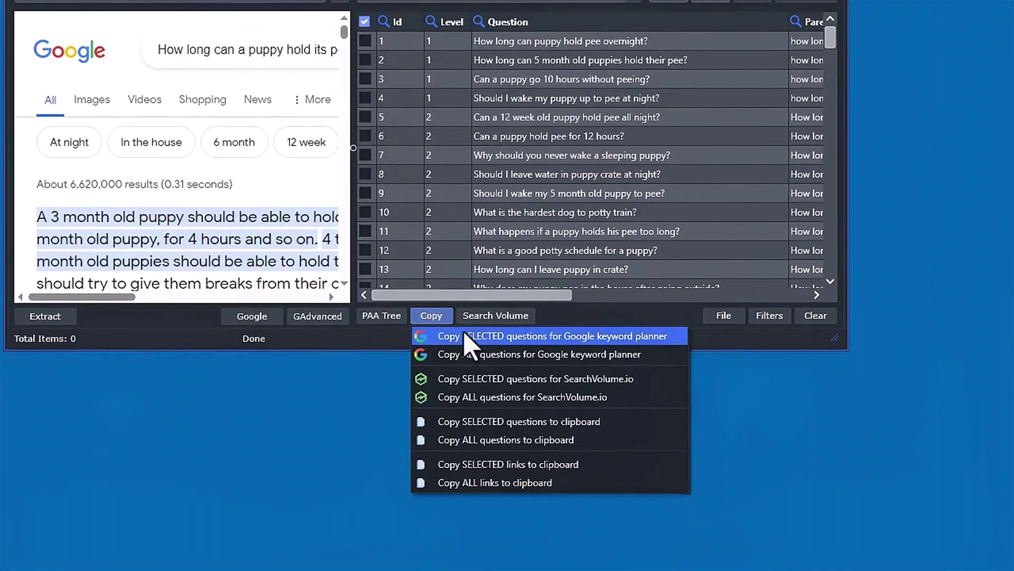
left_click(369, 118)
left_click(365, 117)
left_click(365, 136)
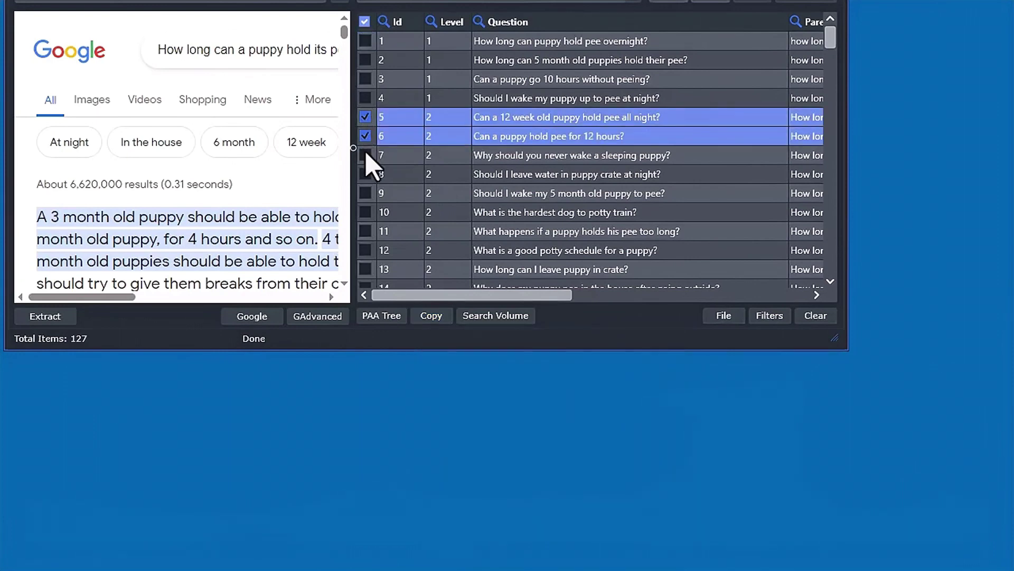
left_click(366, 154)
left_click(366, 154)
left_click(366, 136)
left_click(366, 117)
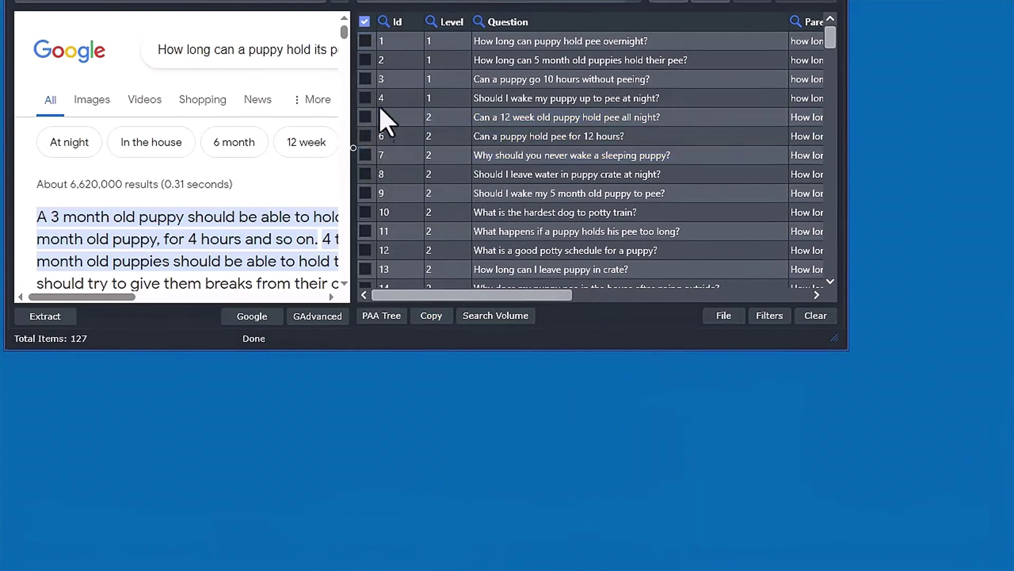
- Copy all questions for Google Keyword Planner and paste them into its search volume and forecasts form
left_click(429, 316)
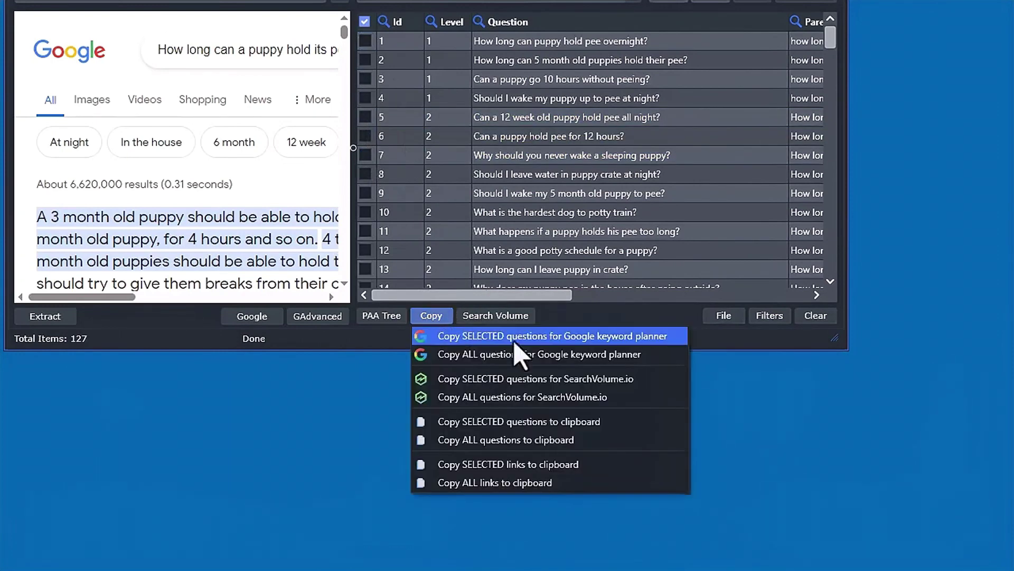
left_click(484, 356)
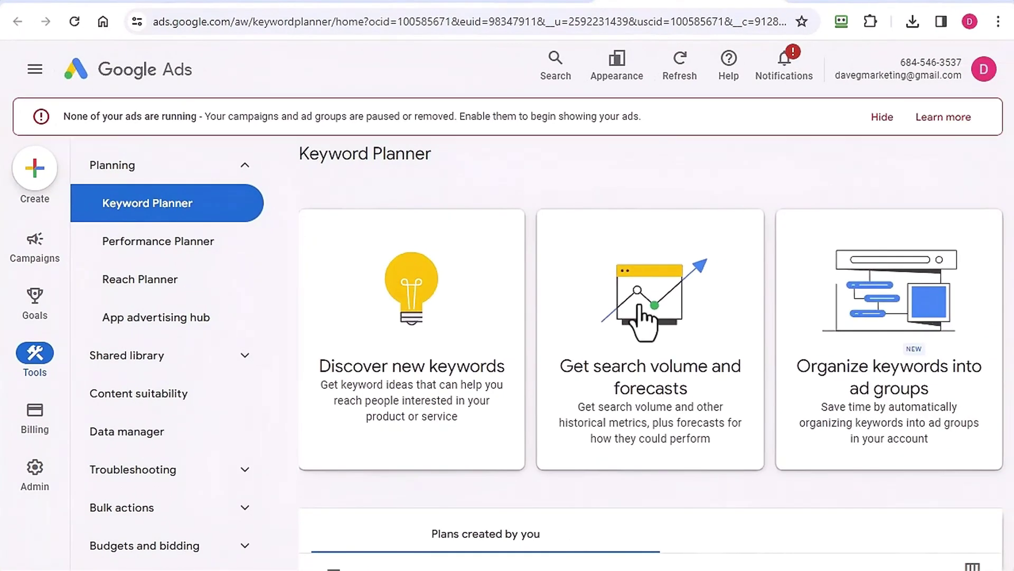
left_click(803, 320)
key("ctrl+v")
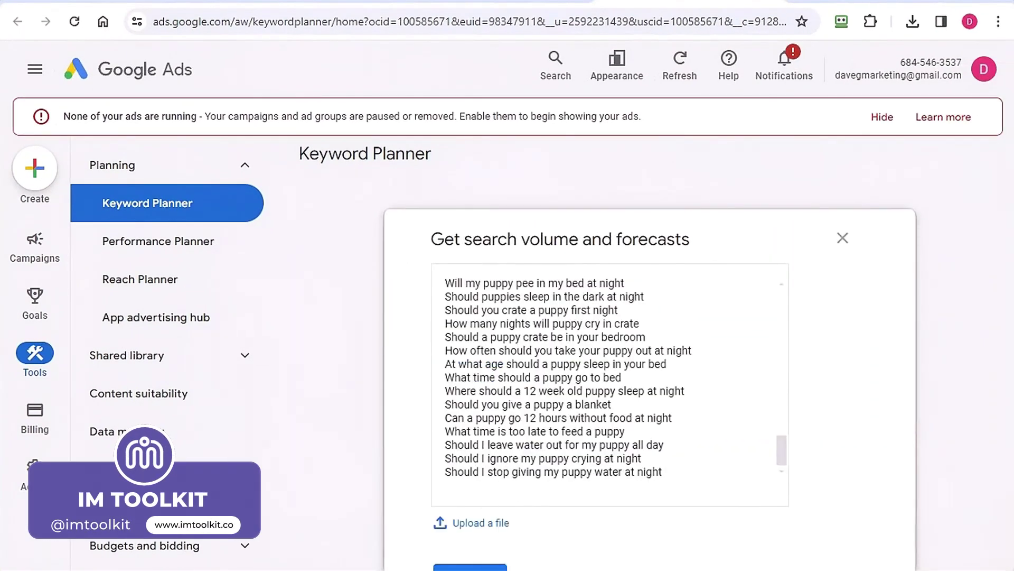
- Get the search volumes for the pasted questions and download the saved keyword statistics into the Insight Analyzer folder
left_click(816, 564)
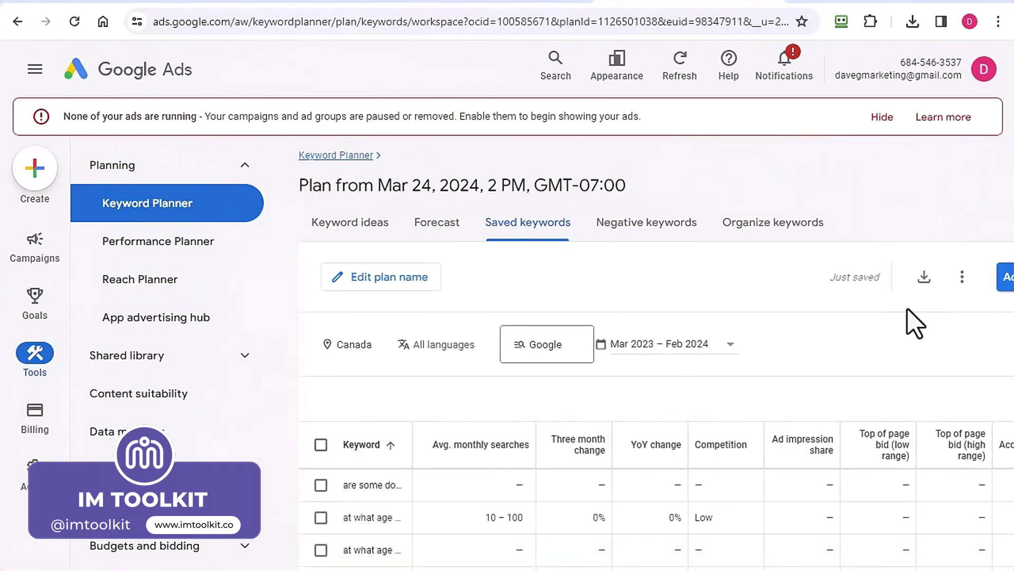
left_click(924, 277)
left_click(848, 303)
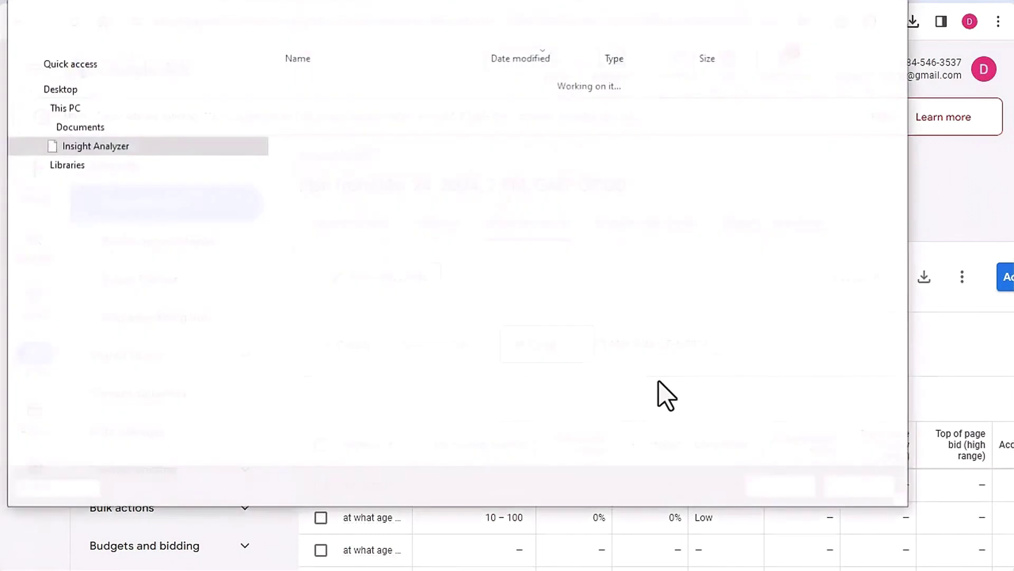
left_click(795, 550)
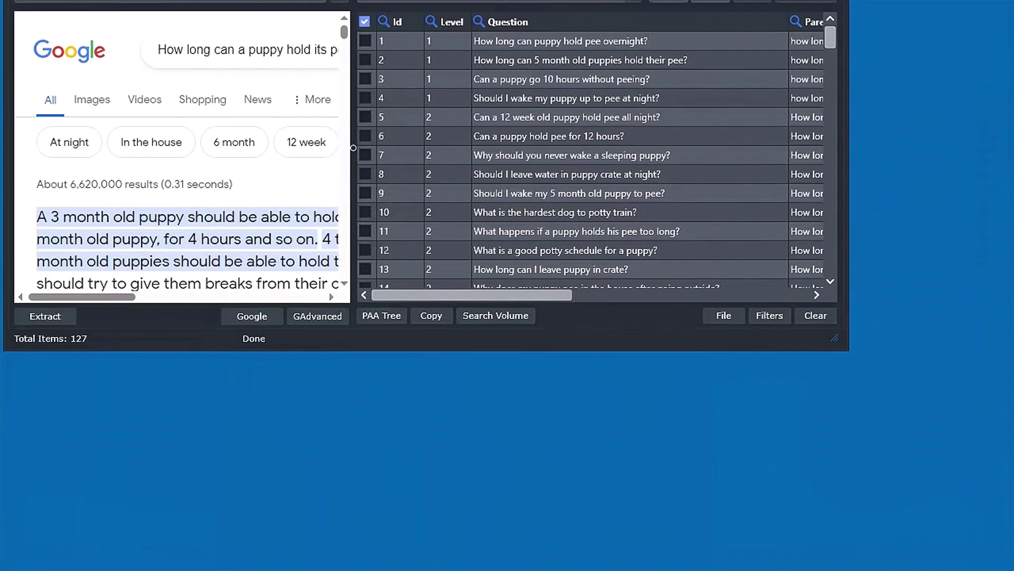
- Order the Insight Analyzer folder's files by modified date and load the newest Saved Keywords Stats file into the question table
key("alt+Tab")
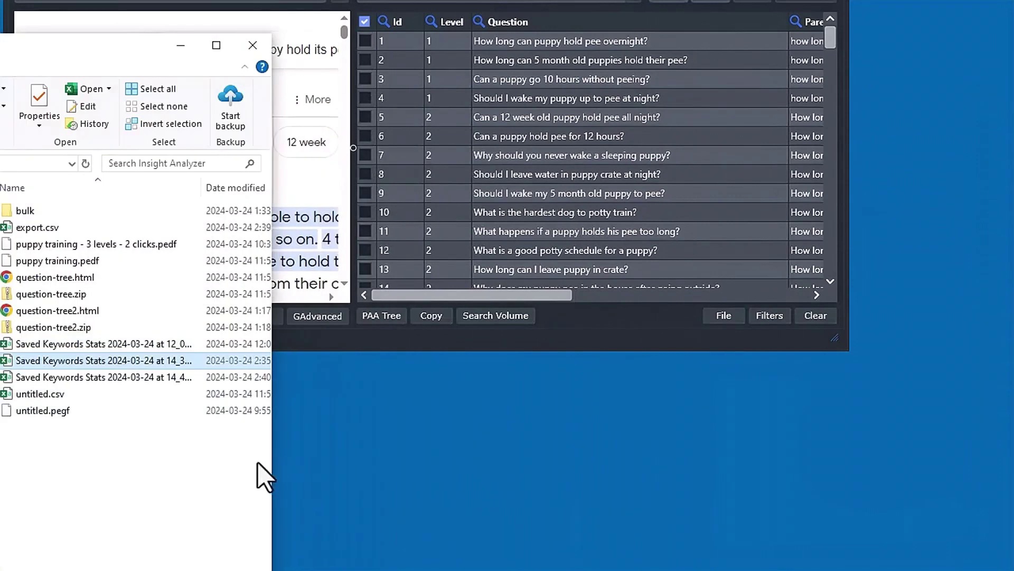
left_click(236, 189)
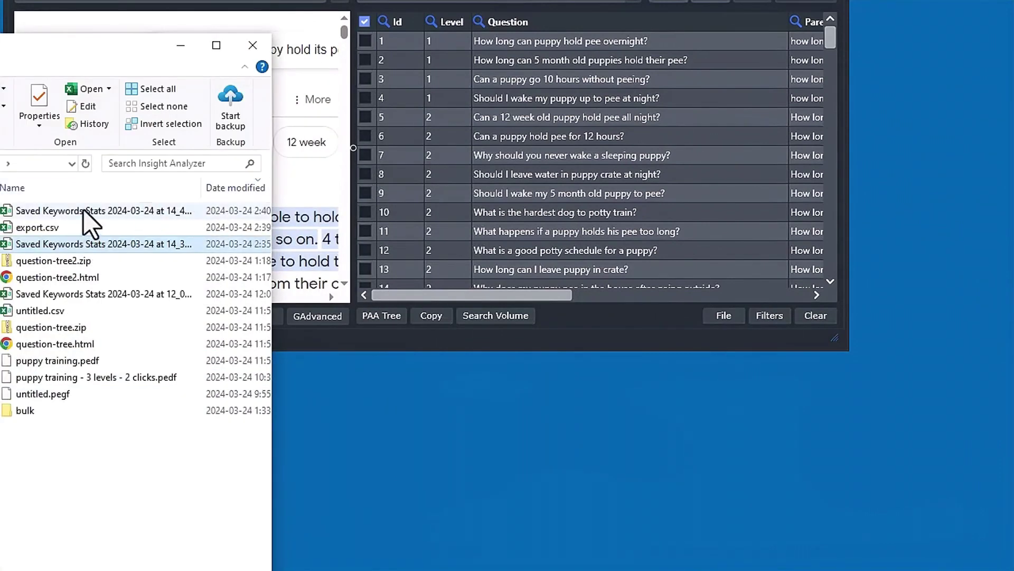
left_click_drag(23, 210, 448, 228)
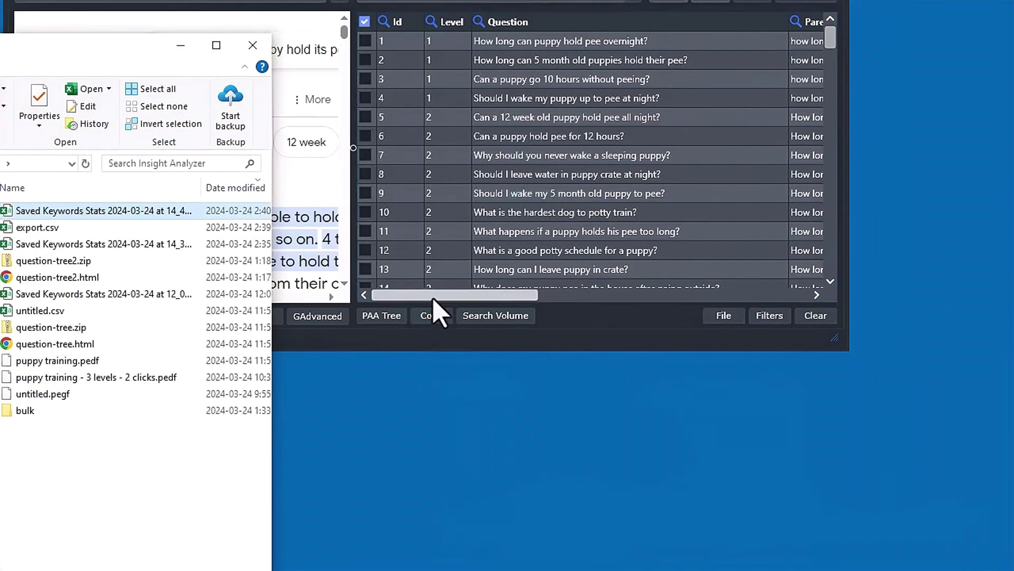
- Sort the questions by highest monthly searches and enlarge the window so the Text through Competition columns fit
left_click_drag(433, 299, 705, 296)
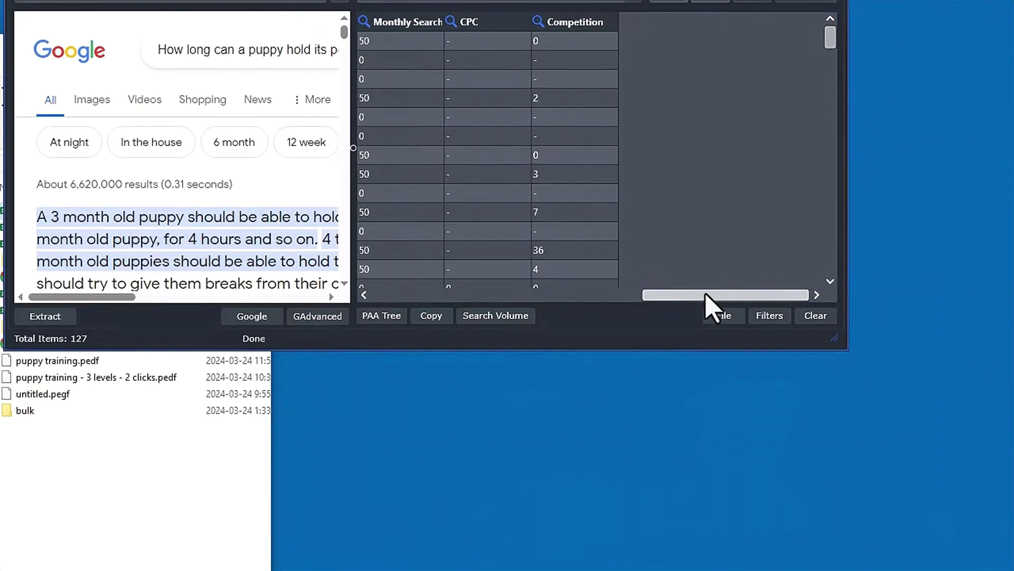
left_click(391, 23)
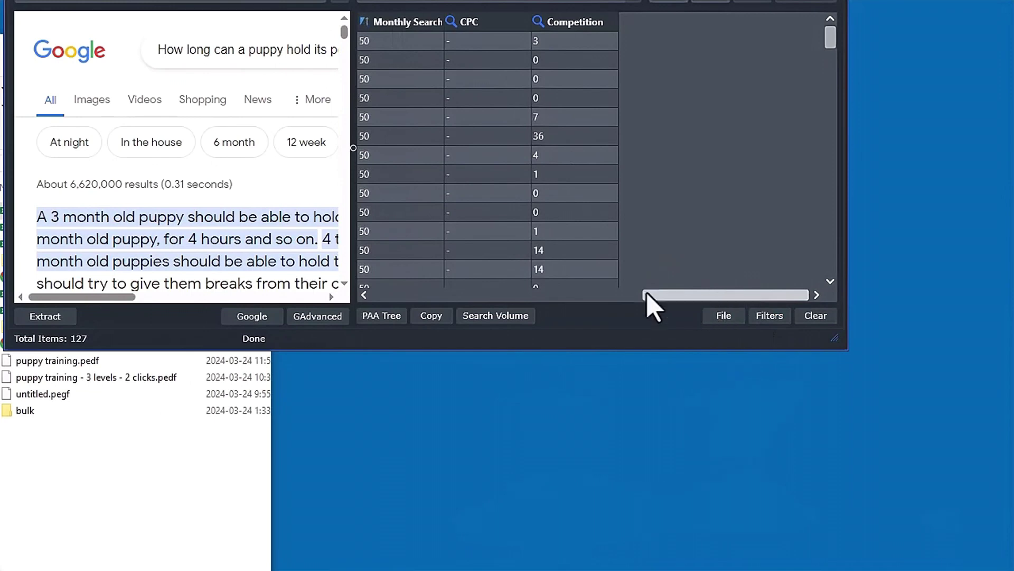
left_click(364, 295)
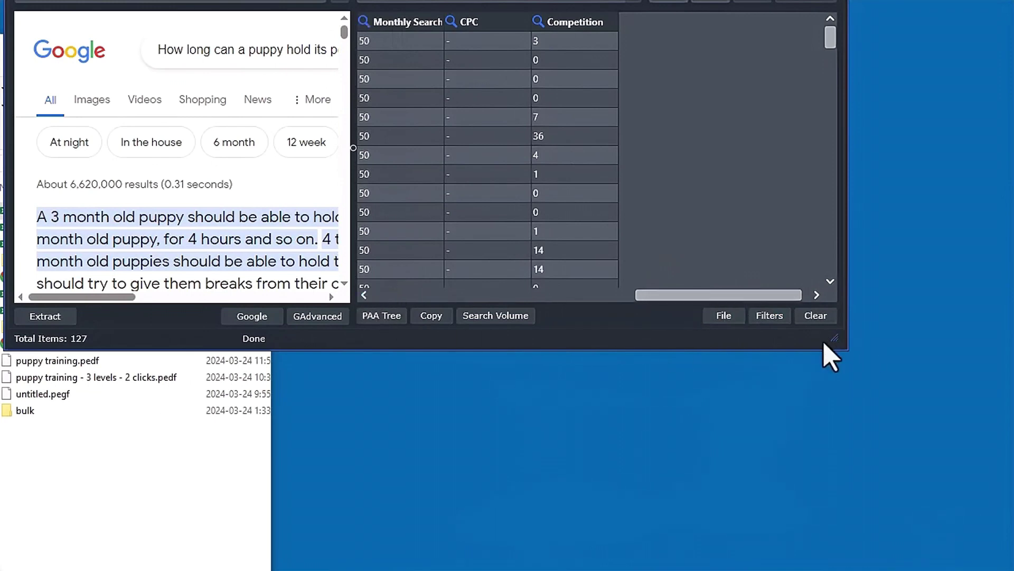
left_click_drag(824, 343, 1012, 425)
left_click_drag(867, 374, 831, 372)
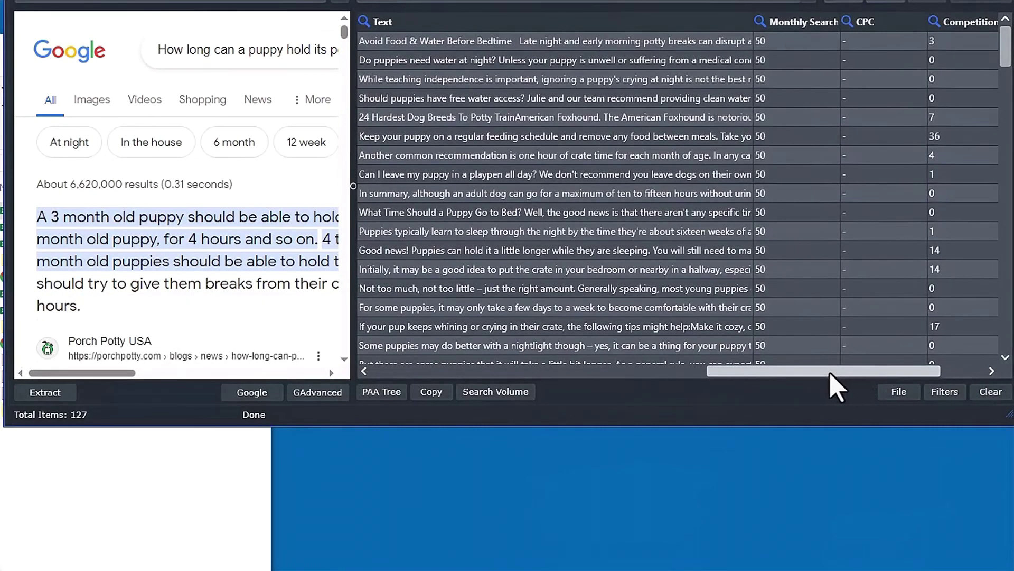
left_click(793, 23)
left_click(793, 22)
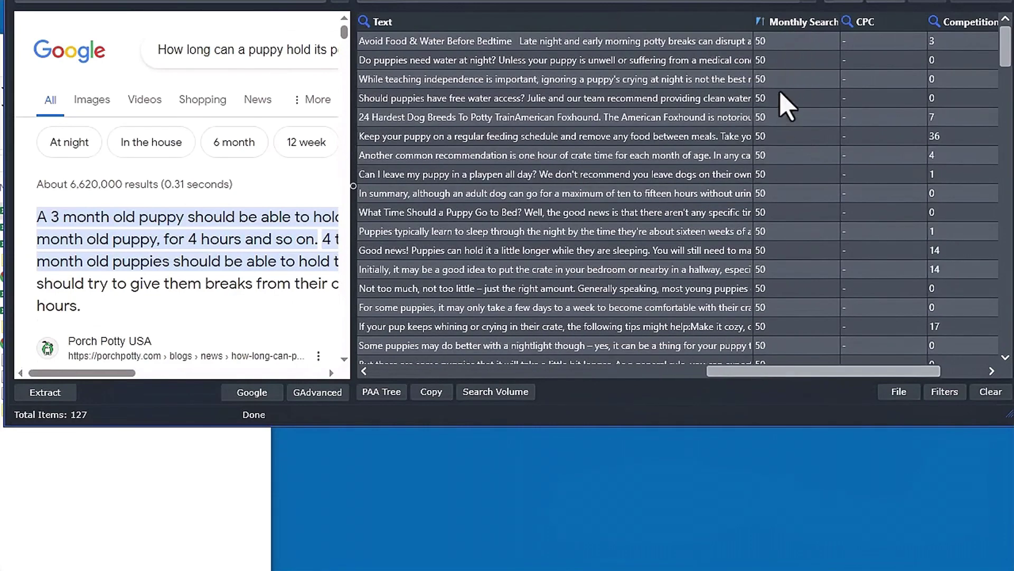
left_click_drag(798, 372, 476, 376)
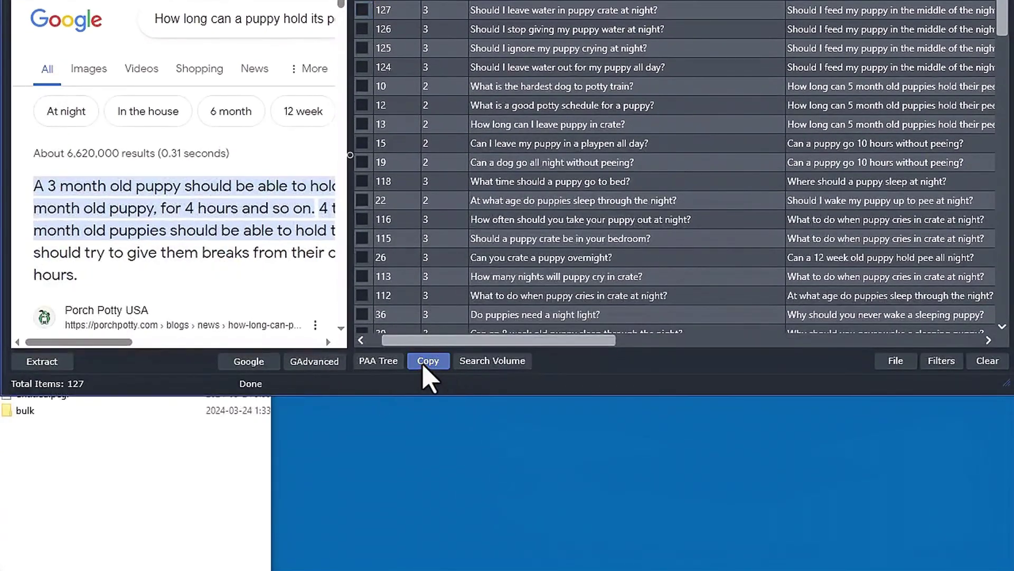
- Copy all questions for SearchVolume.io and close the SearchVolume.io and Google Ads browser tabs, keeping the google translate tab
left_click(426, 441)
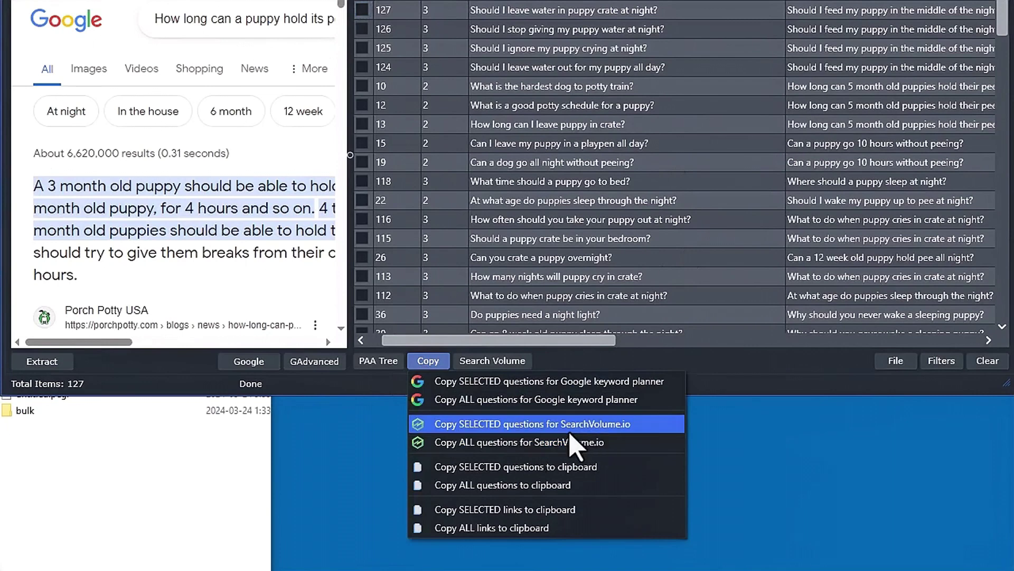
left_click(534, 444)
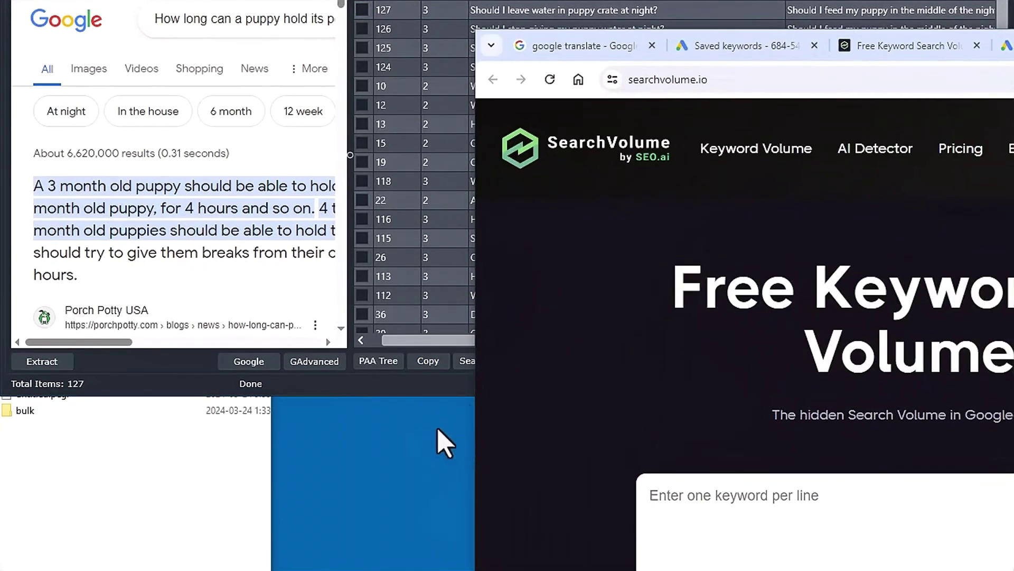
key("ctrl+w")
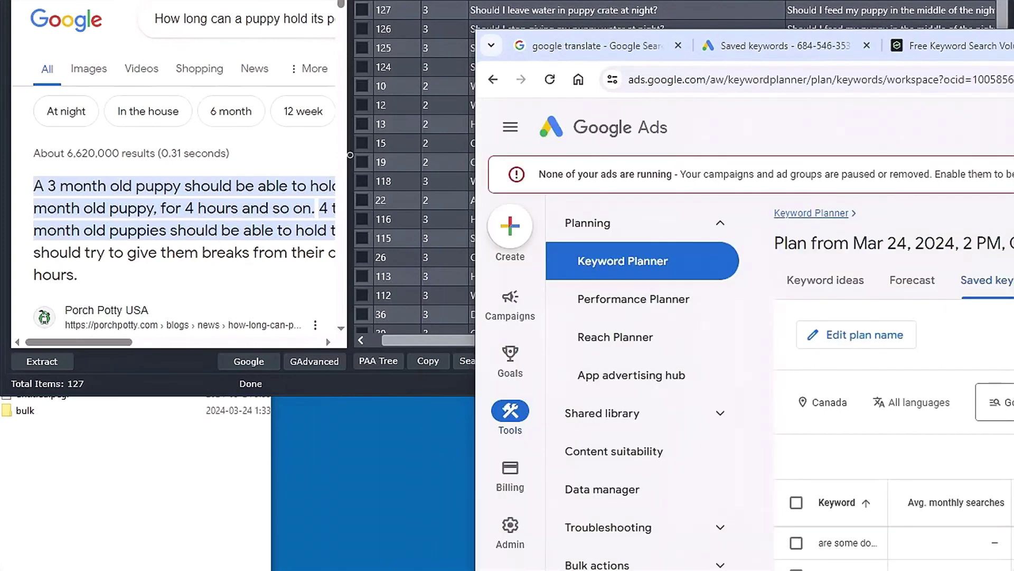
key("ctrl+w")
key("ctrl+w")
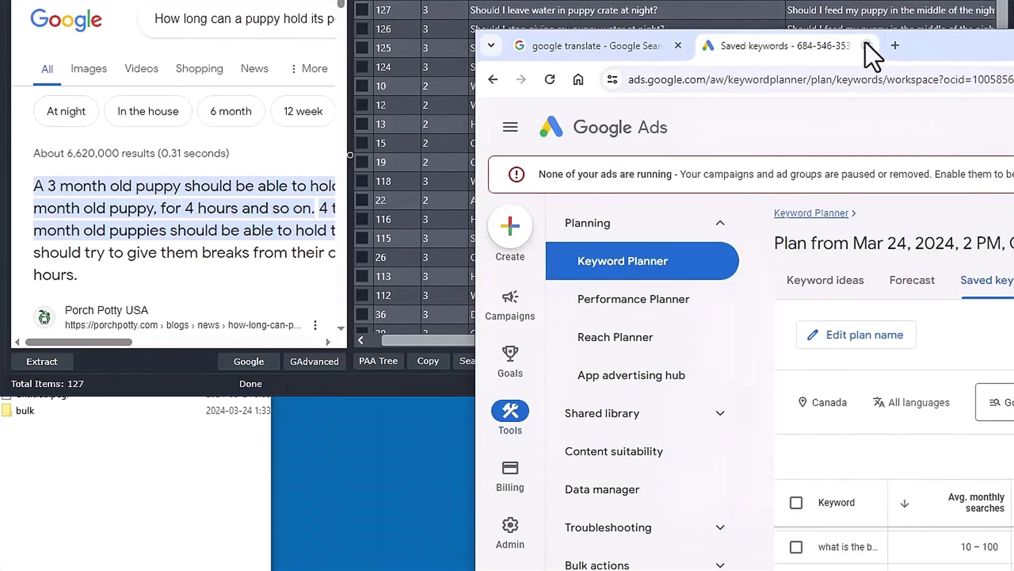
left_click(866, 45)
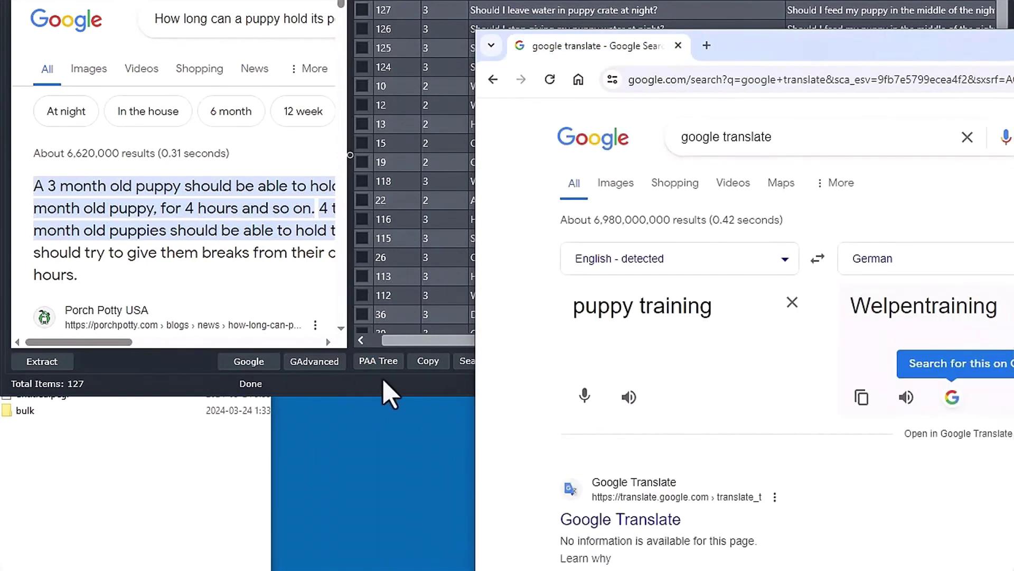
- Copy all questions for SearchVolume.io again, move the browser window into view and paste them into the keyword field
left_click(421, 366)
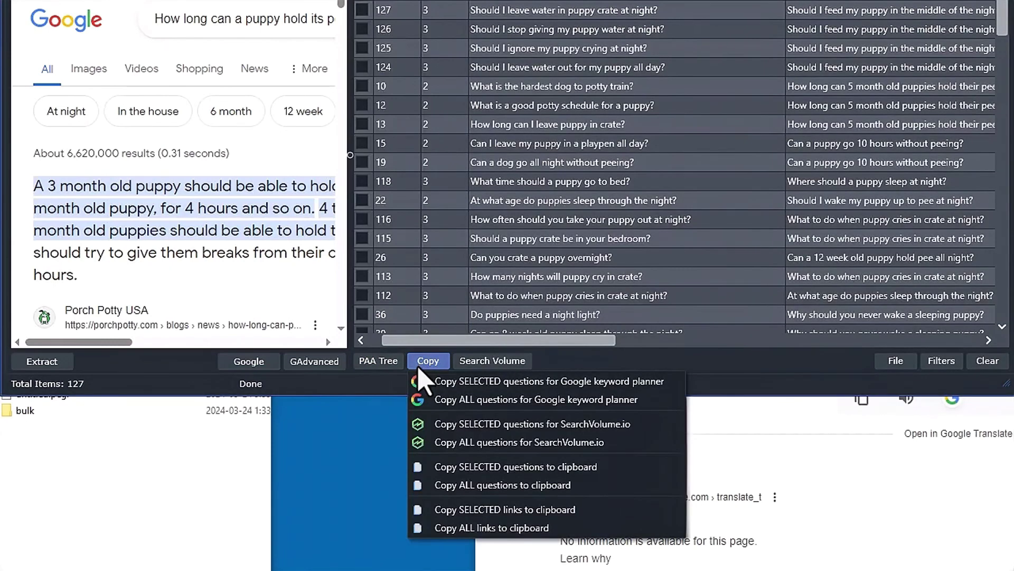
left_click(482, 442)
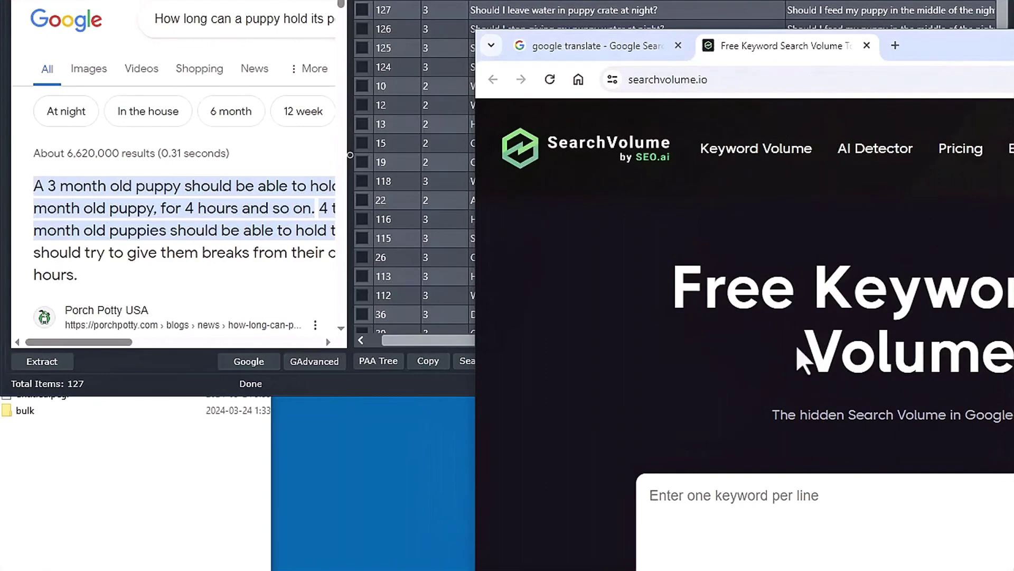
left_click_drag(956, 54, 633, 0)
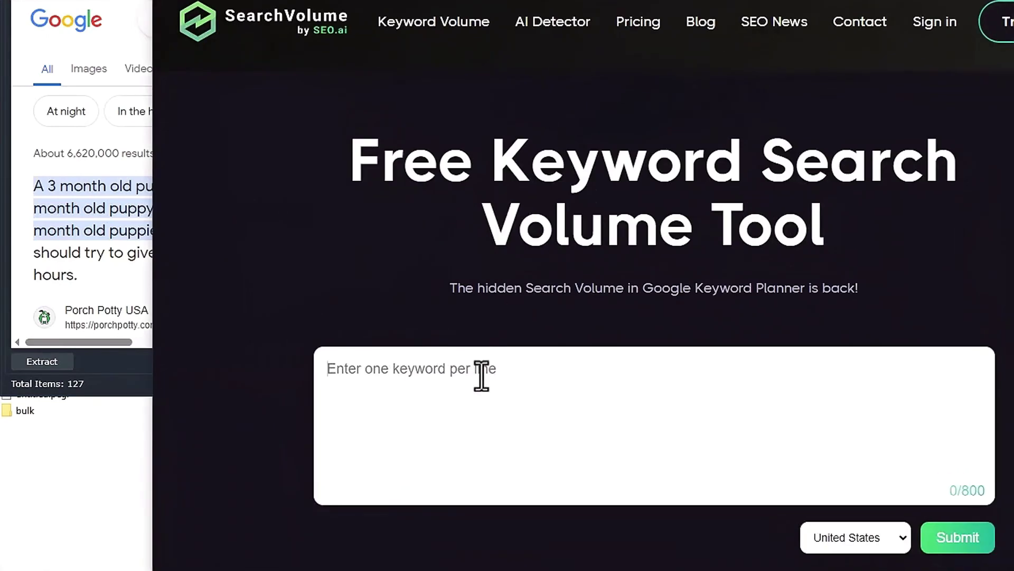
key("ctrl+v")
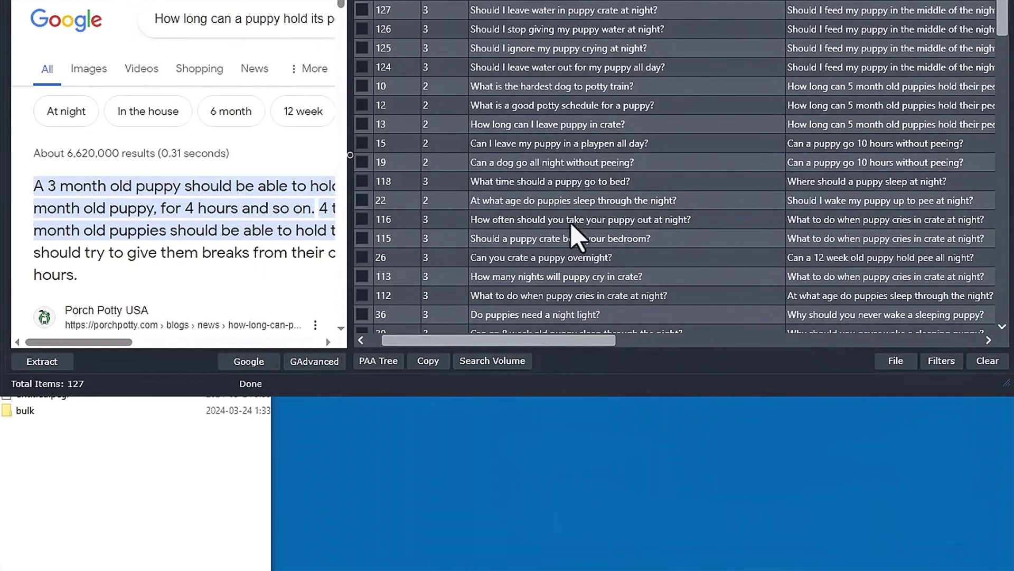
- Examine the search volume import dialog with its keyword set and CSV drop area, and close it
left_click(496, 367)
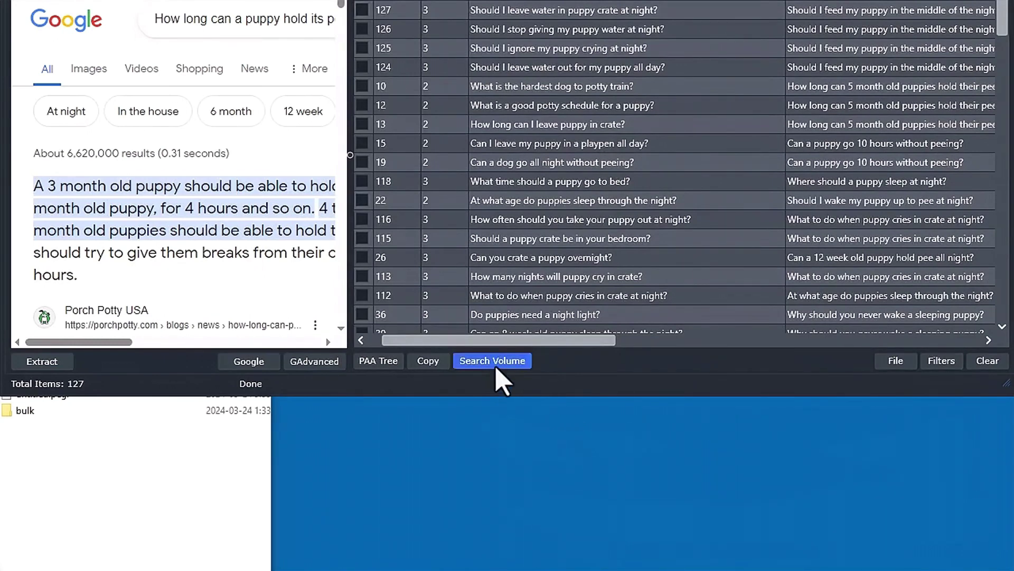
left_click(538, 381)
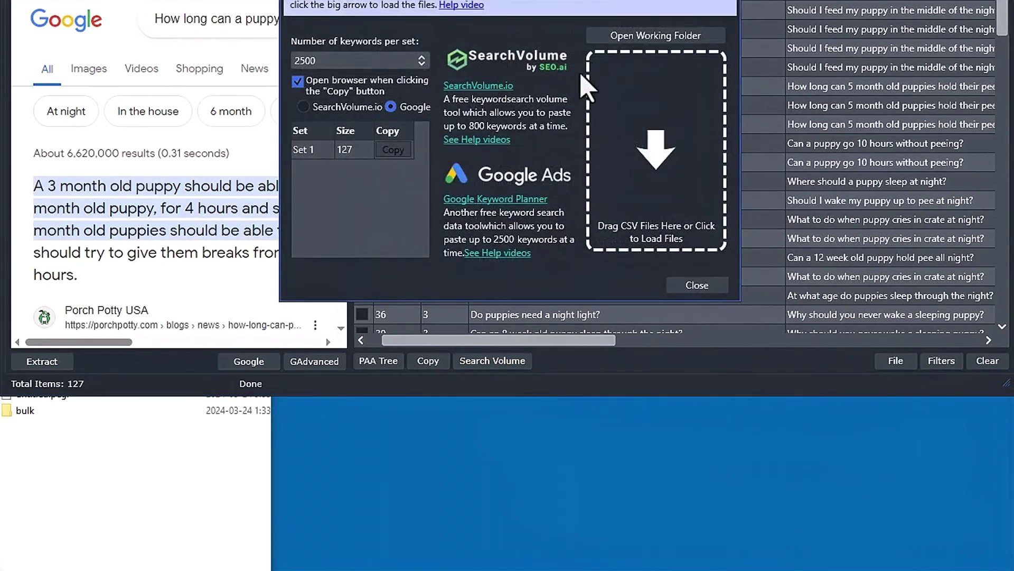
left_click_drag(585, 0, 585, 29)
left_click(697, 345)
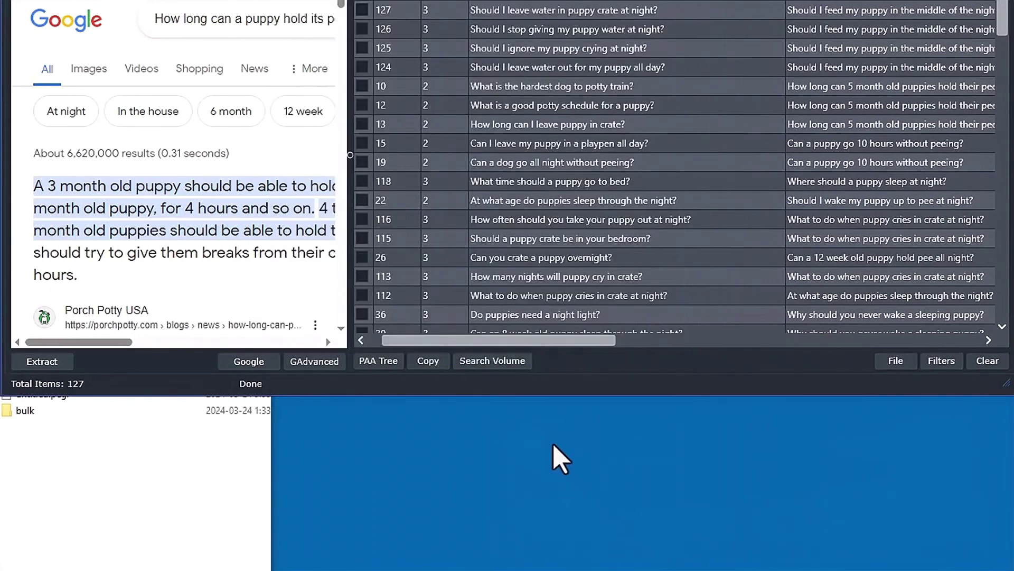
- View the options for estimated search volume data and for Keywords Everywhere without running any of them
left_click(510, 363)
mouse_move(507, 409)
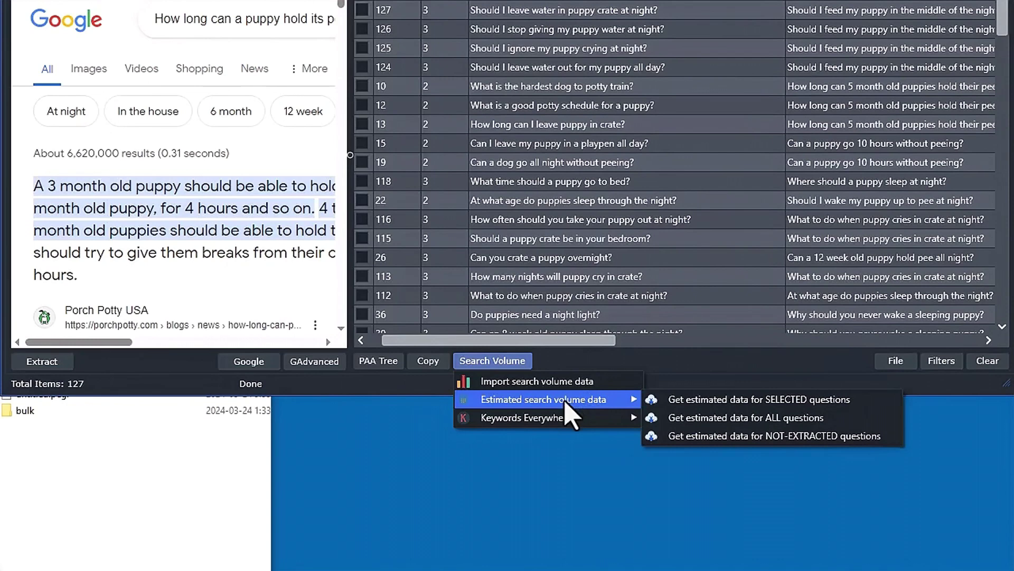
left_click(756, 362)
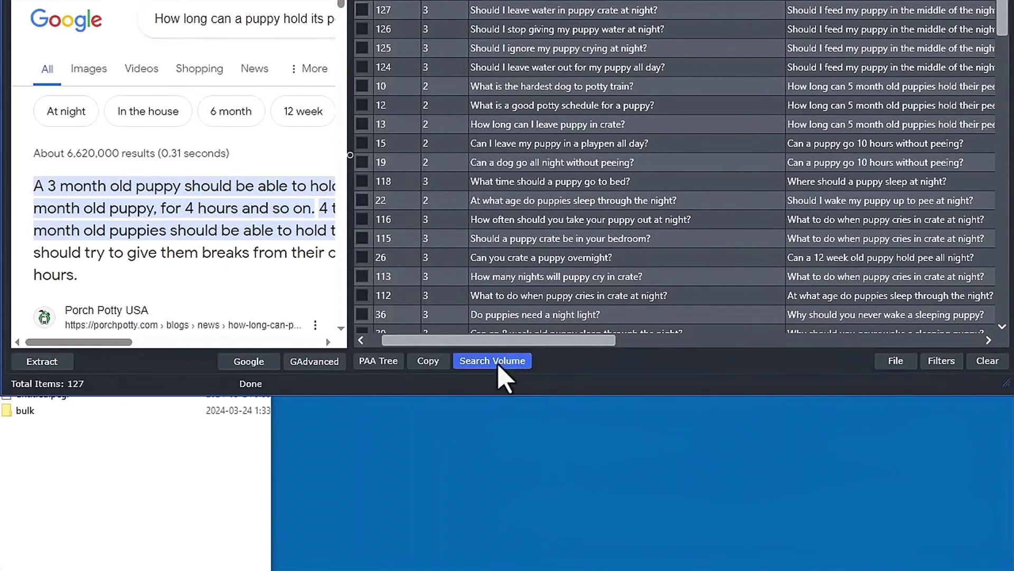
left_click(498, 366)
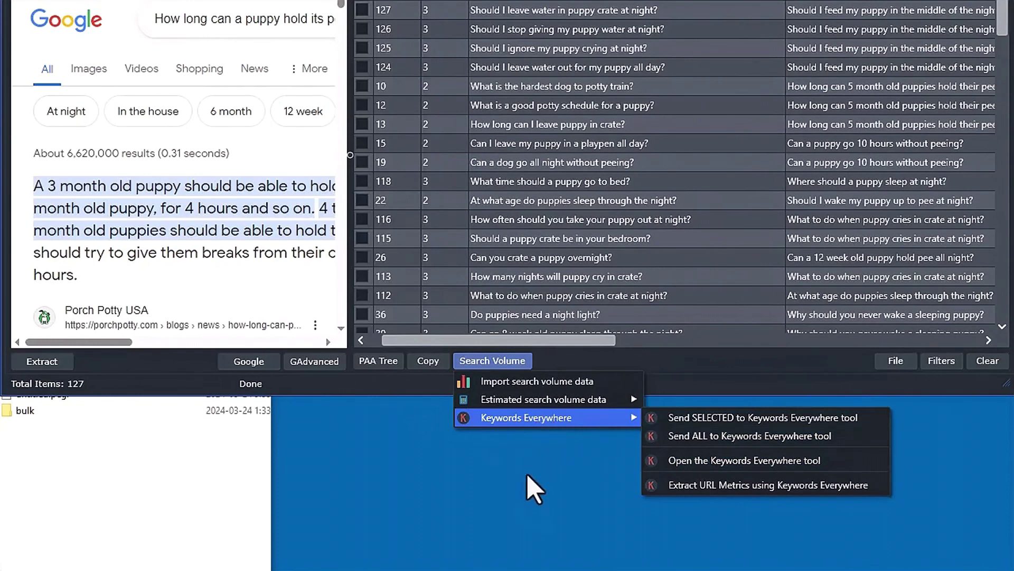
left_click(515, 510)
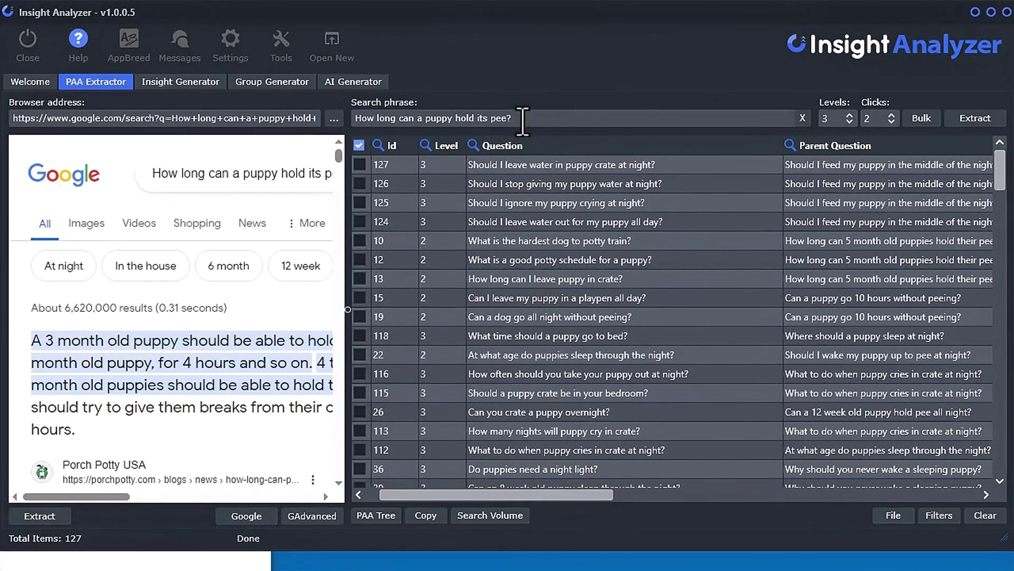
- Check the search phrase and examine the Monthly Search, CPC and Competition columns of the question table
left_click_drag(523, 119, 359, 118)
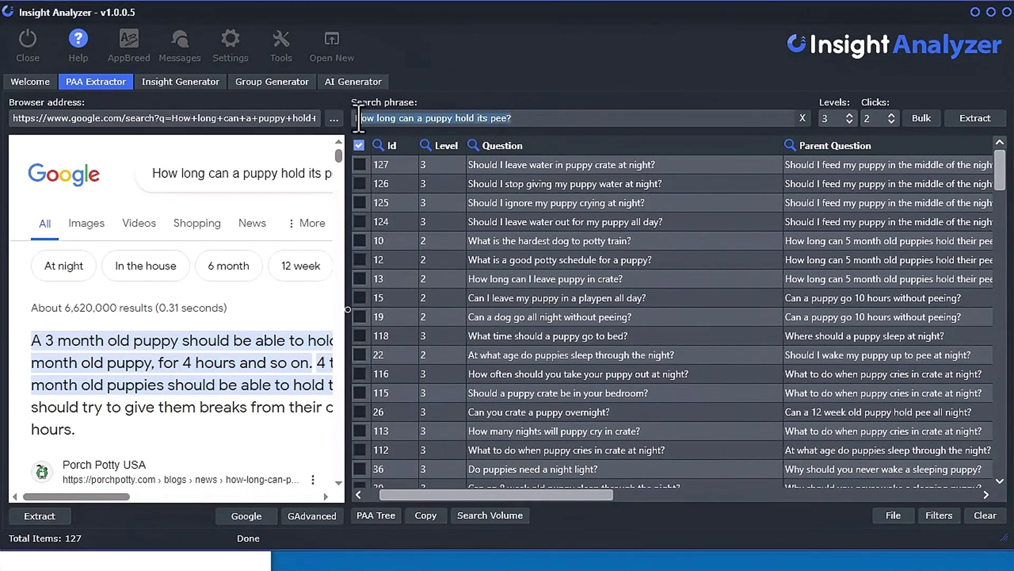
left_click(545, 118)
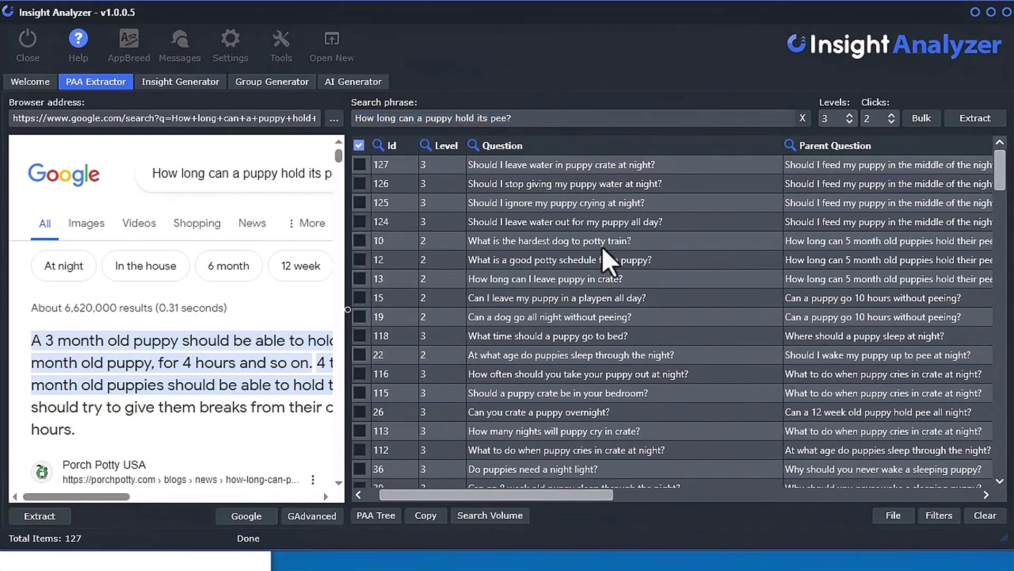
left_click_drag(508, 496, 402, 549)
left_click_drag(550, 494, 896, 524)
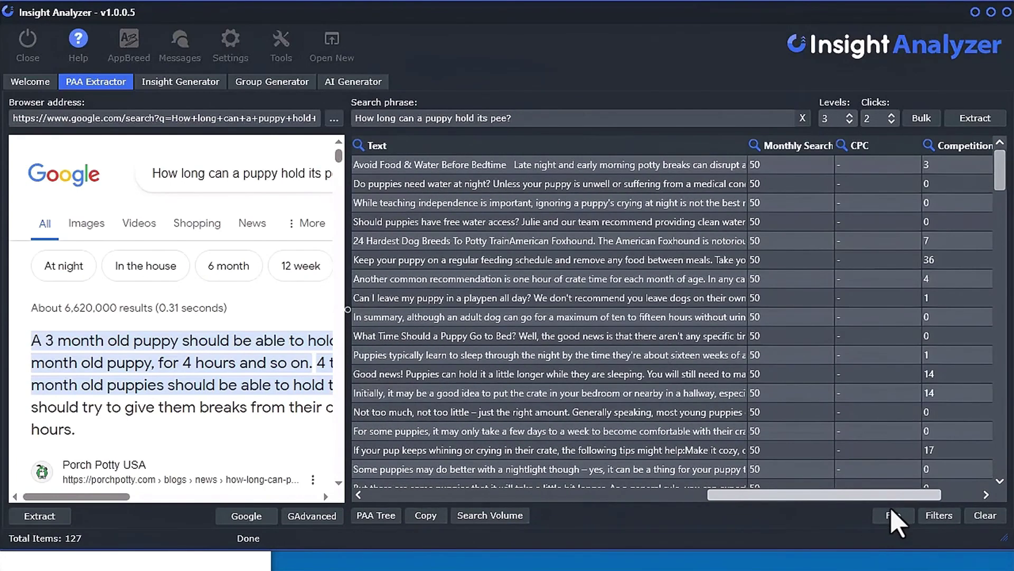